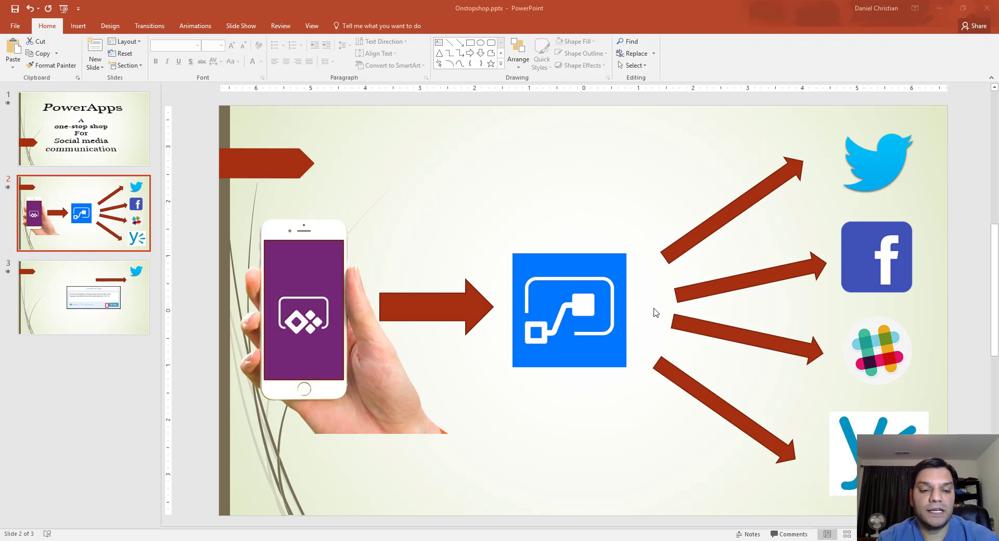
- Switch to Microsoft Flow in the browser and upload the package SocialMedia_20171213182703.zip for import
{"action": "key", "text": "alt+Tab"}
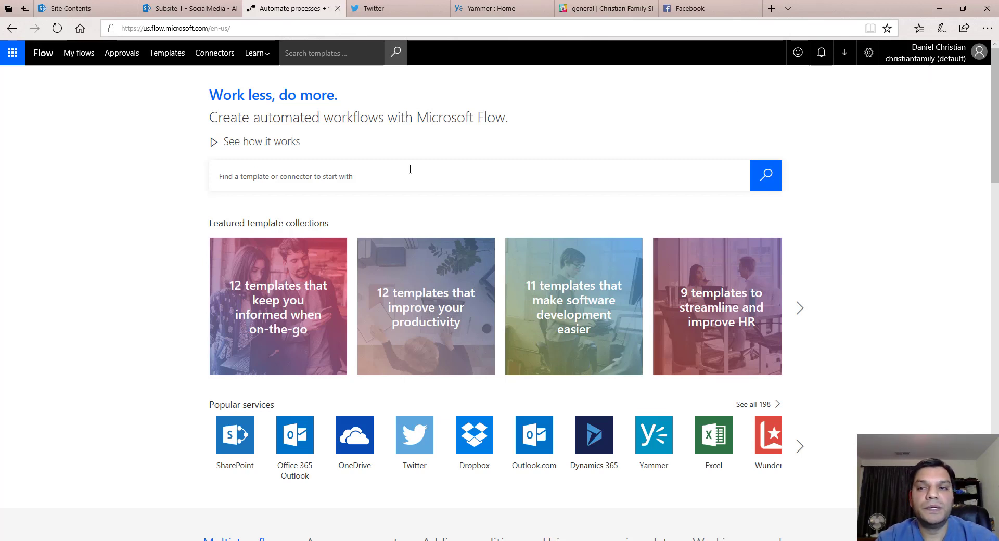
{"action": "left_click", "coordinate": [73, 53]}
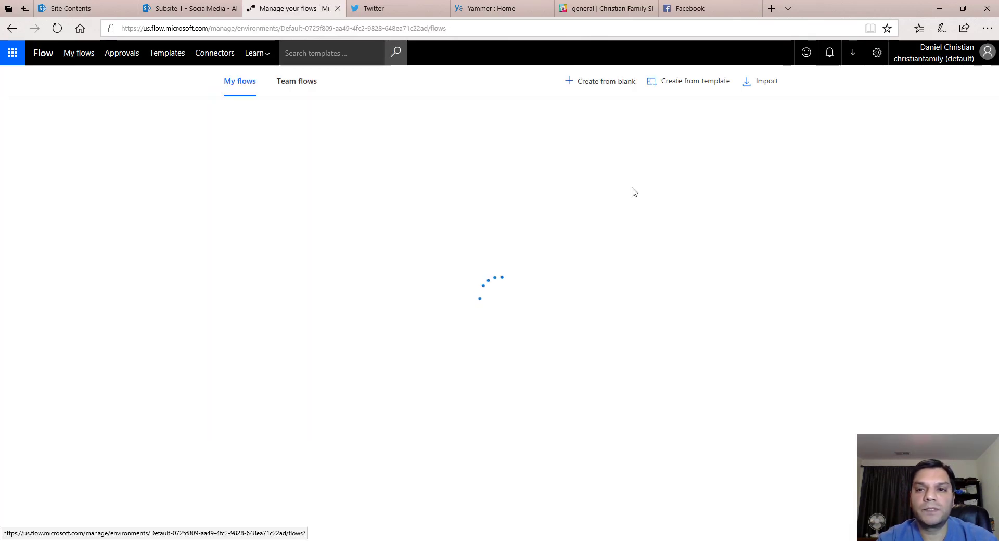
{"action": "left_click", "coordinate": [763, 82]}
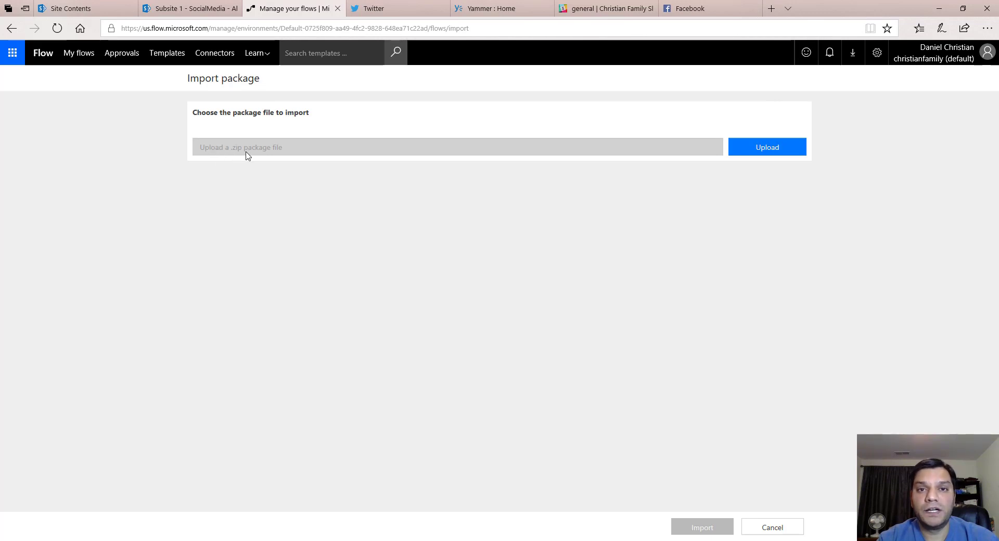
{"action": "left_click", "coordinate": [754, 150]}
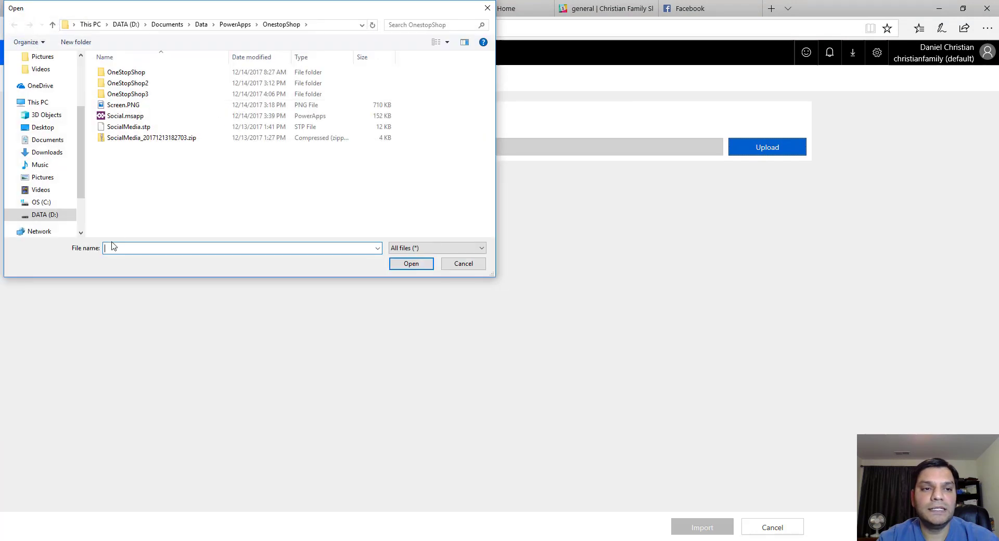
{"action": "left_click", "coordinate": [134, 144]}
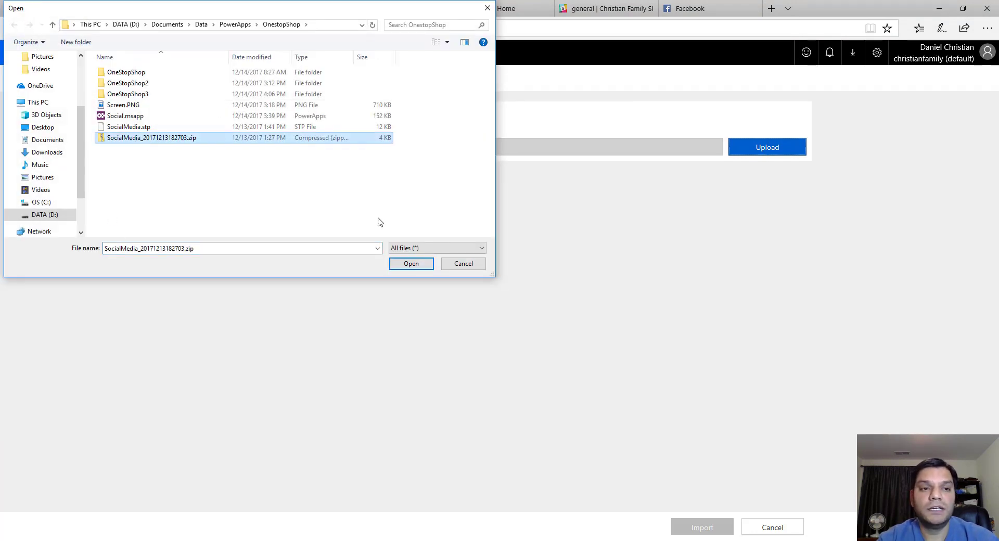
{"action": "left_click", "coordinate": [412, 265]}
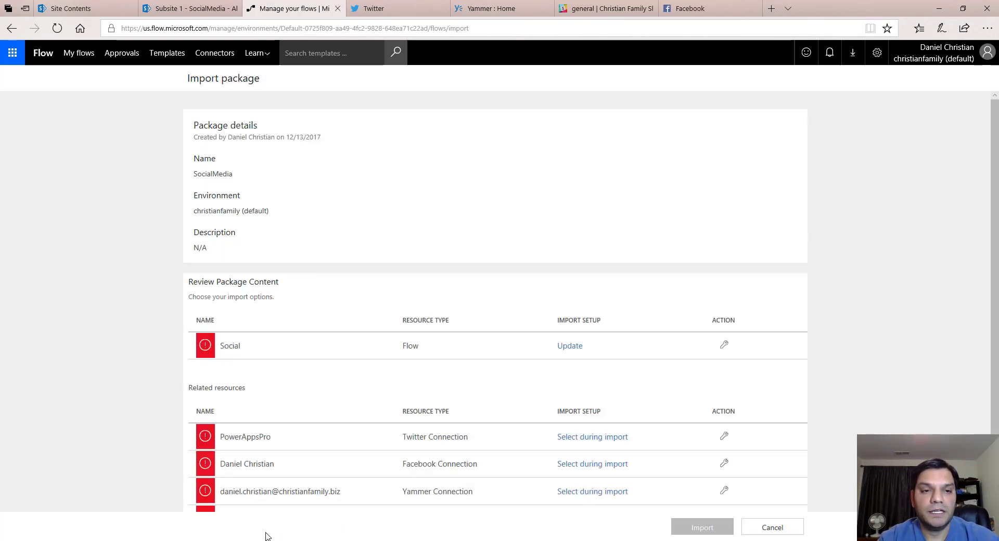
- Set the Social flow's import setup to Create as new with the resource name Social2
{"action": "scroll", "coordinate": [30, 430], "scroll_direction": "down", "scroll_amount": 3}
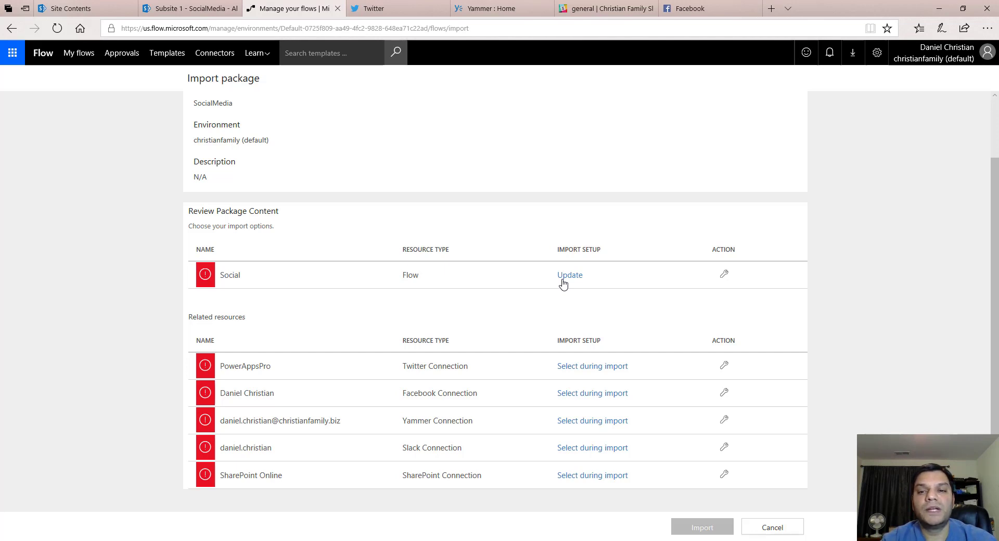
{"action": "left_click", "coordinate": [723, 276]}
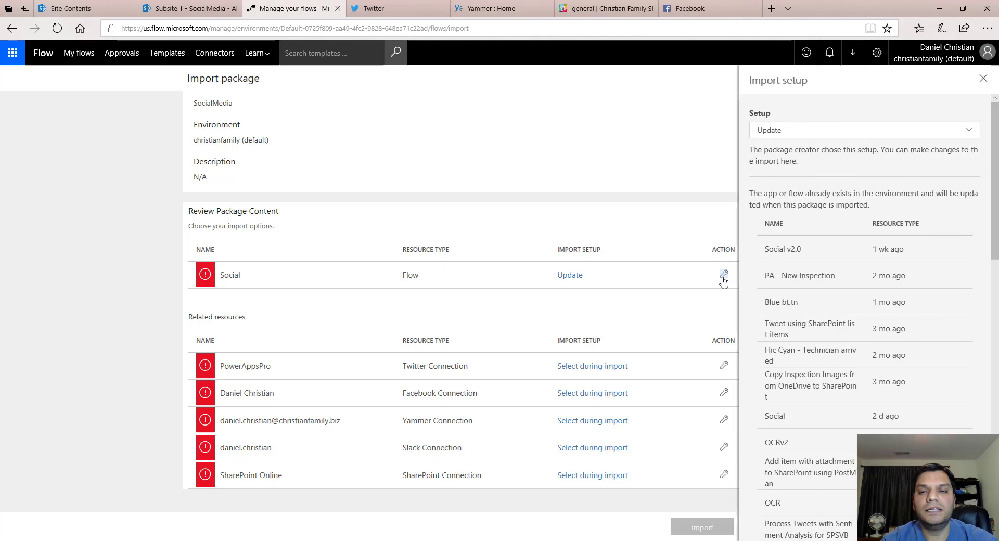
{"action": "left_click", "coordinate": [969, 130]}
{"action": "left_click", "coordinate": [863, 120]}
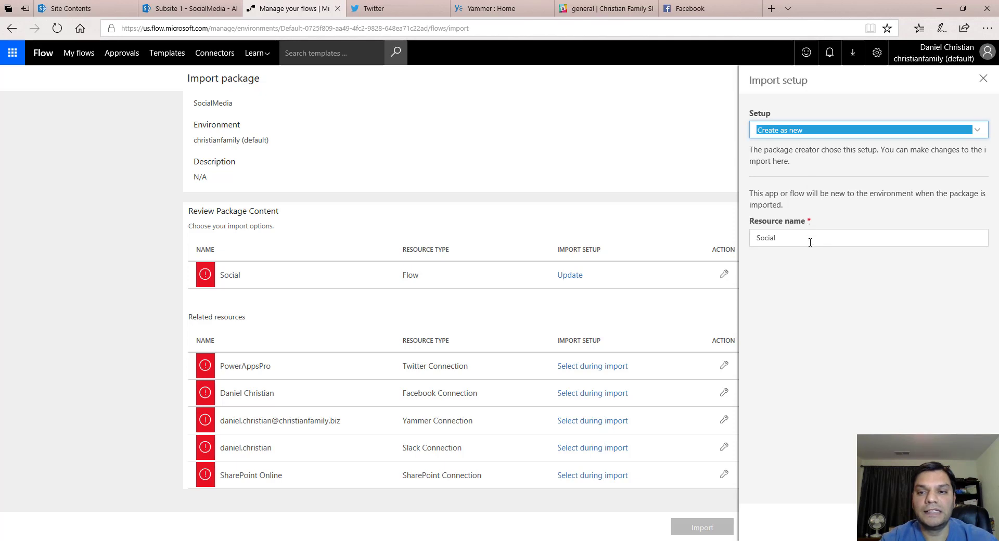
{"action": "left_click", "coordinate": [810, 242]}
{"action": "type", "text": "2"}
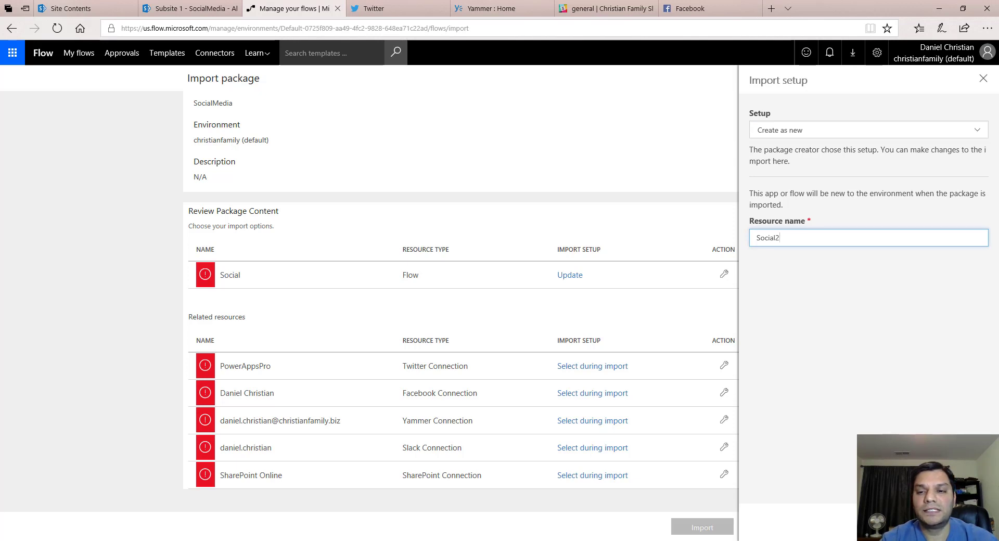
{"action": "key", "text": "Return"}
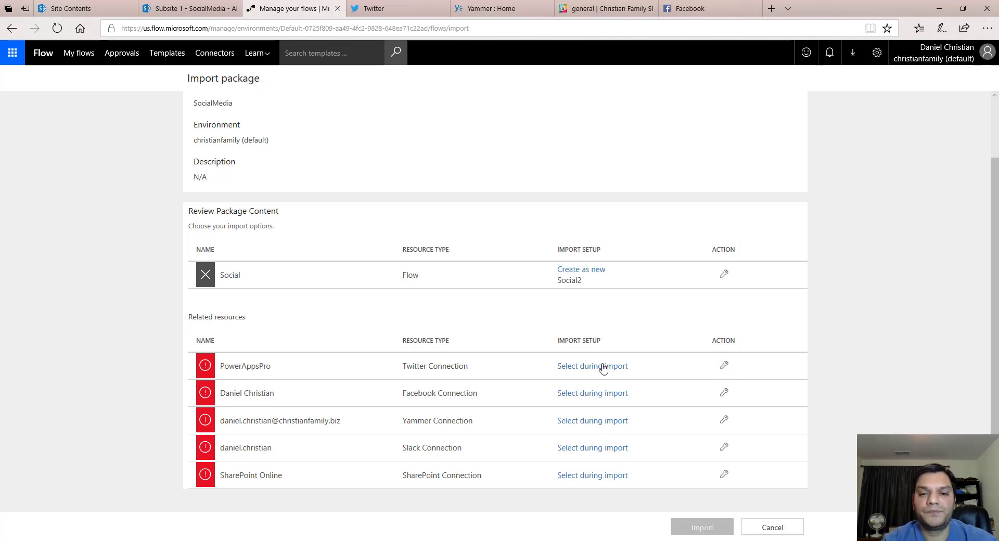
- Assign the existing PowerAppsPro connection to the package's Twitter connection resource
{"action": "left_click", "coordinate": [724, 366]}
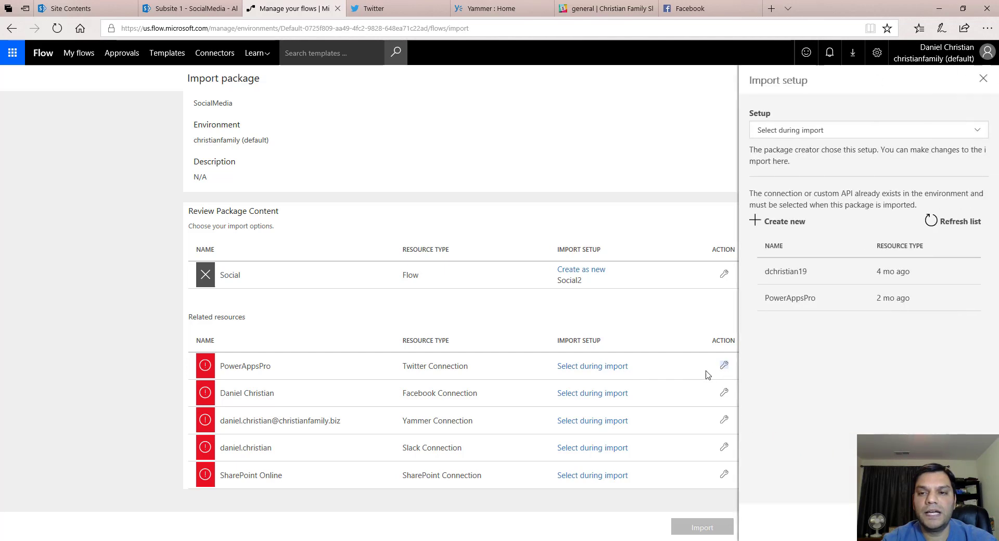
{"action": "left_click", "coordinate": [874, 131]}
{"action": "left_click", "coordinate": [843, 271]}
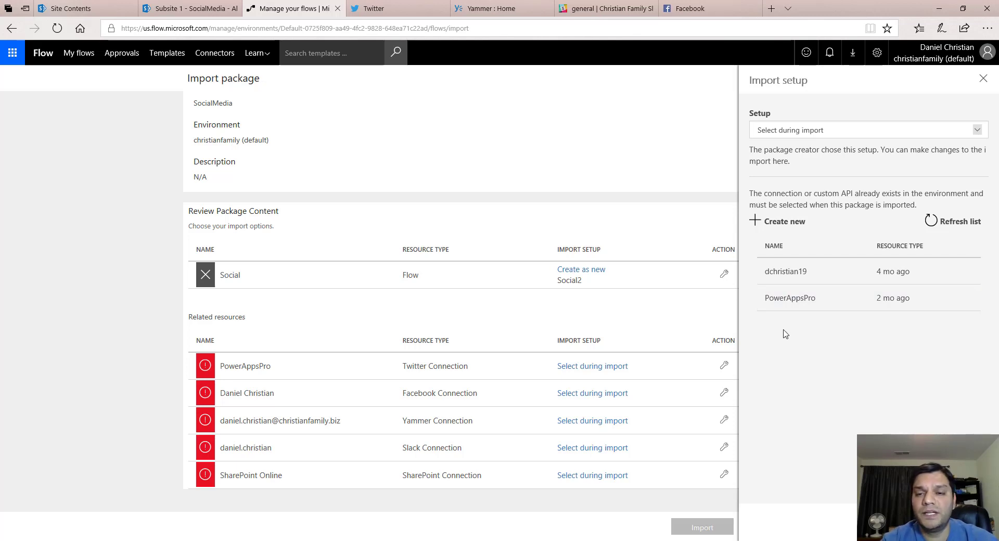
{"action": "left_click", "coordinate": [811, 299]}
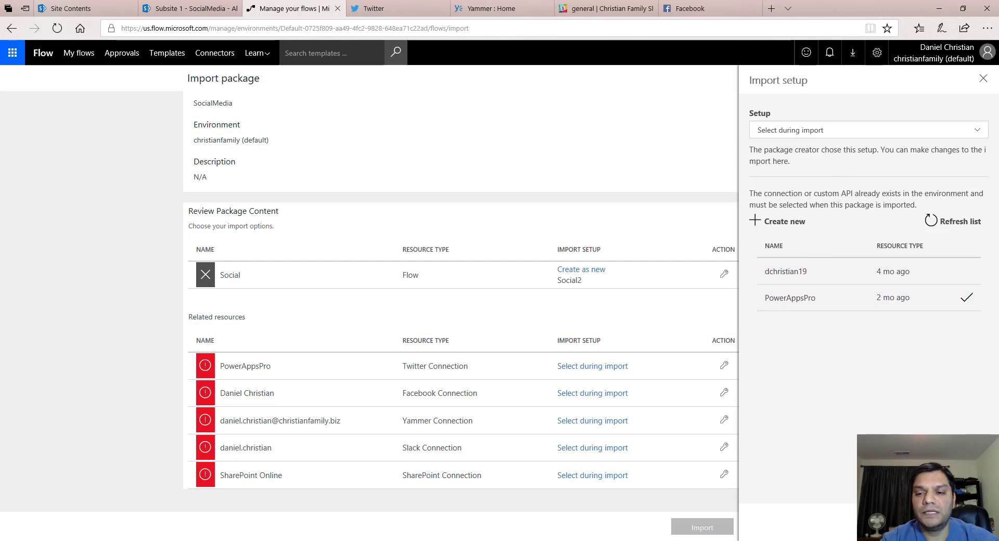
{"action": "left_click", "coordinate": [767, 527]}
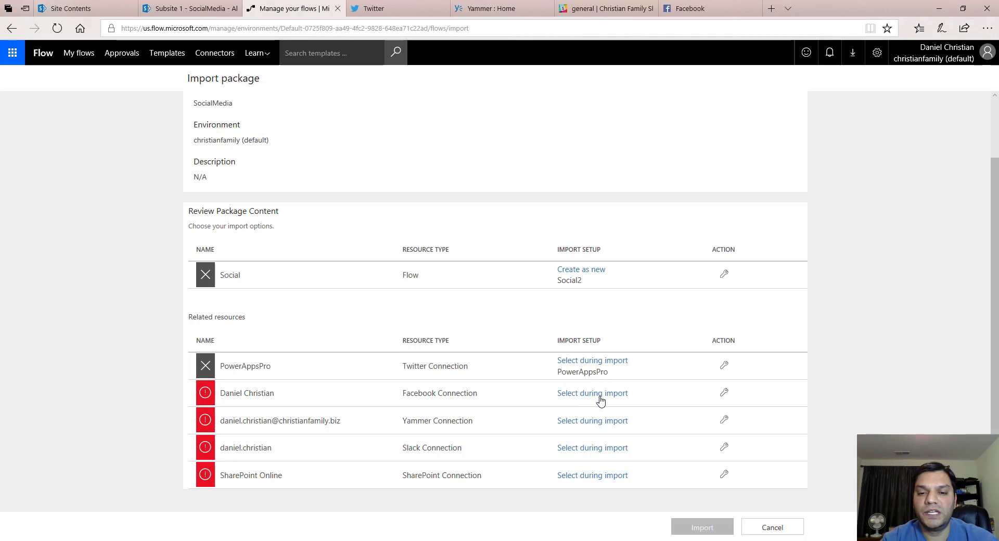
- Assign the existing Facebook connection and the newer of the two Yammer connections to their package resources
{"action": "left_click", "coordinate": [724, 393]}
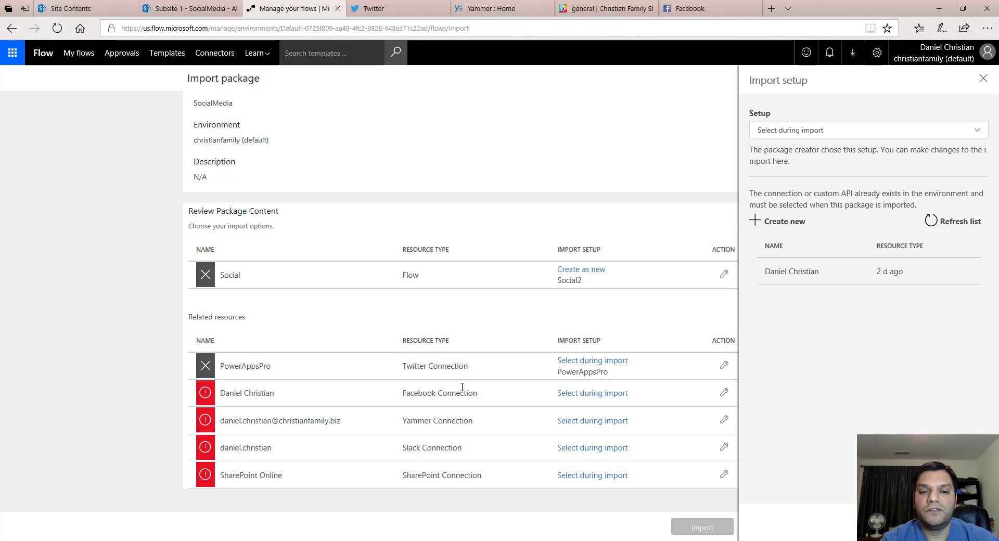
{"action": "left_click", "coordinate": [820, 281]}
{"action": "left_click", "coordinate": [894, 526]}
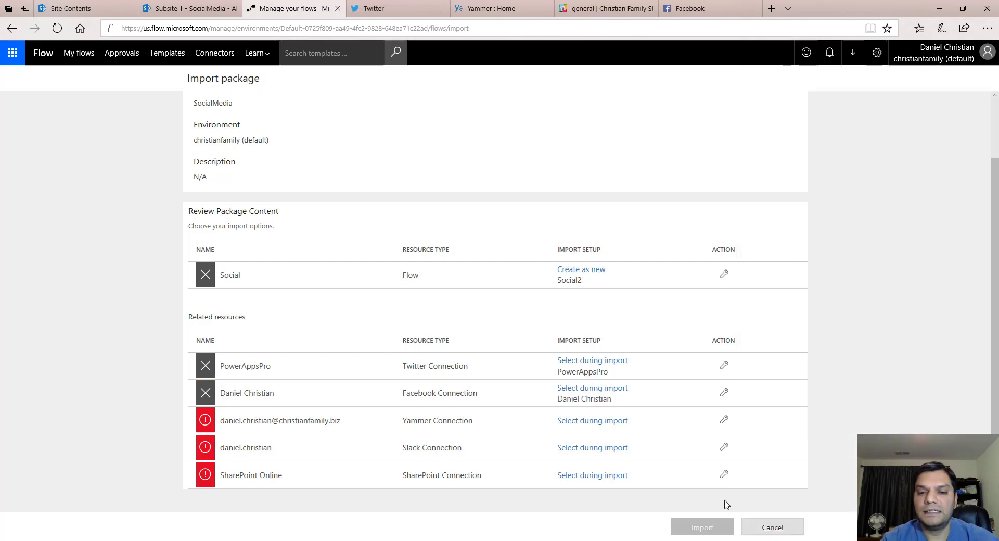
{"action": "left_click", "coordinate": [723, 420]}
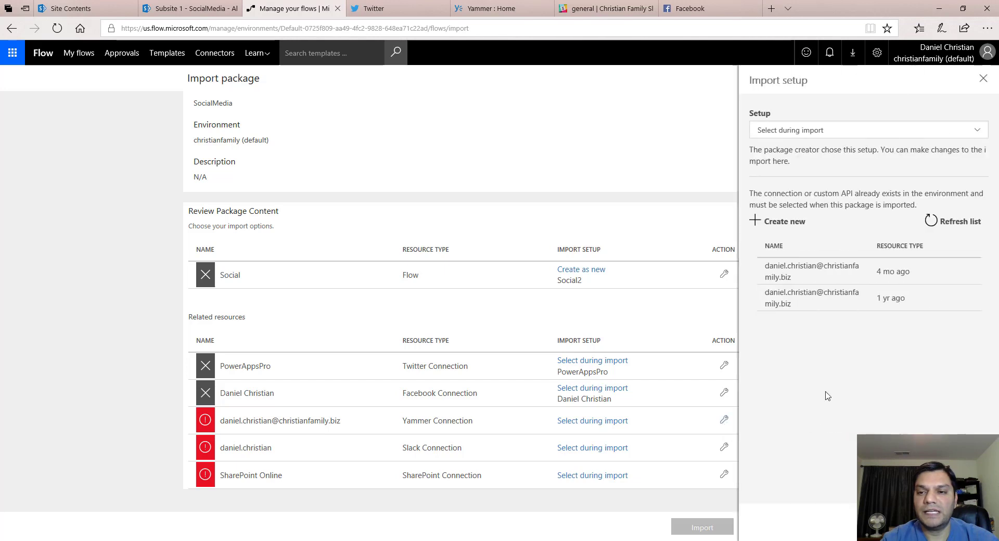
{"action": "left_click", "coordinate": [825, 277]}
{"action": "left_click", "coordinate": [824, 523]}
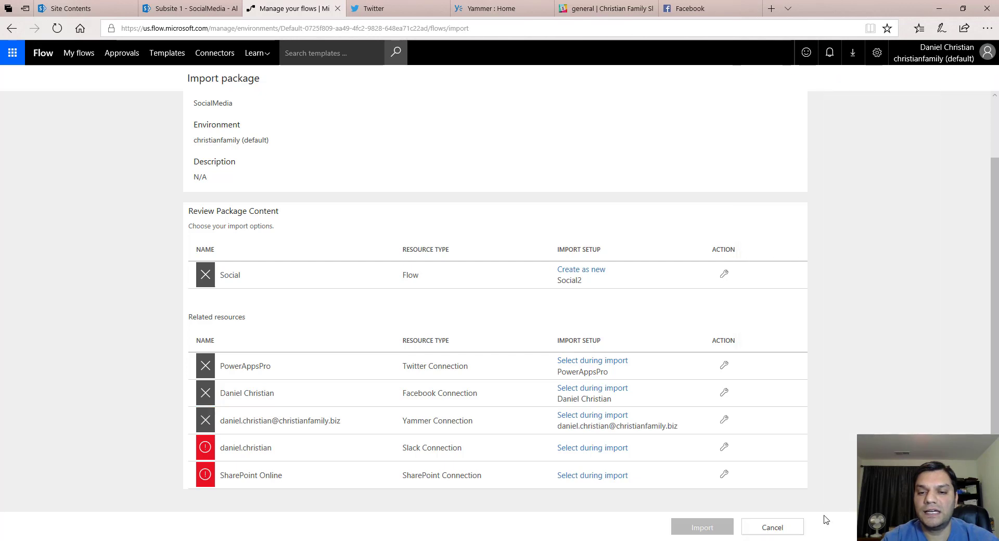
- Assign the existing Slack connection and the SharePoint Online connection to the remaining related resources
{"action": "left_click", "coordinate": [724, 448]}
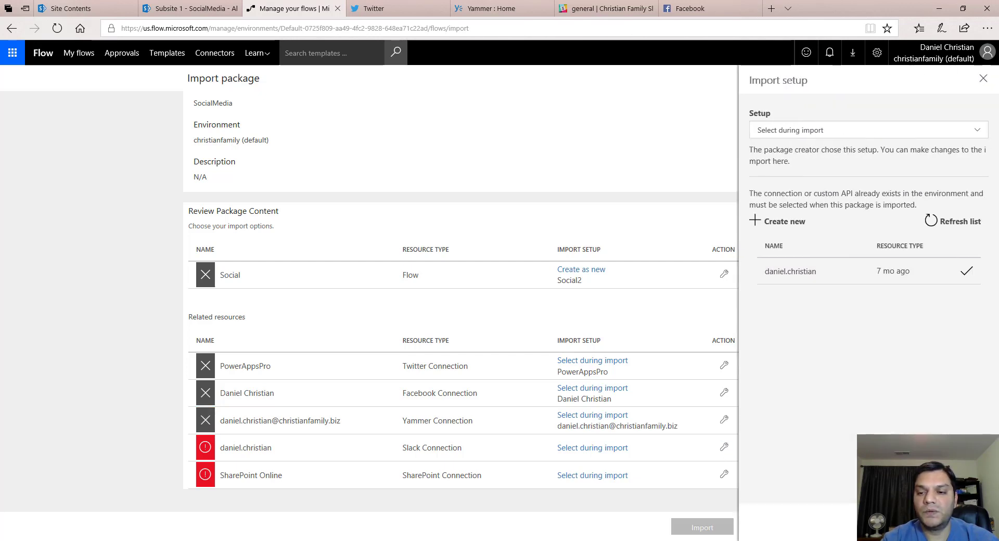
{"action": "left_click", "coordinate": [723, 474]}
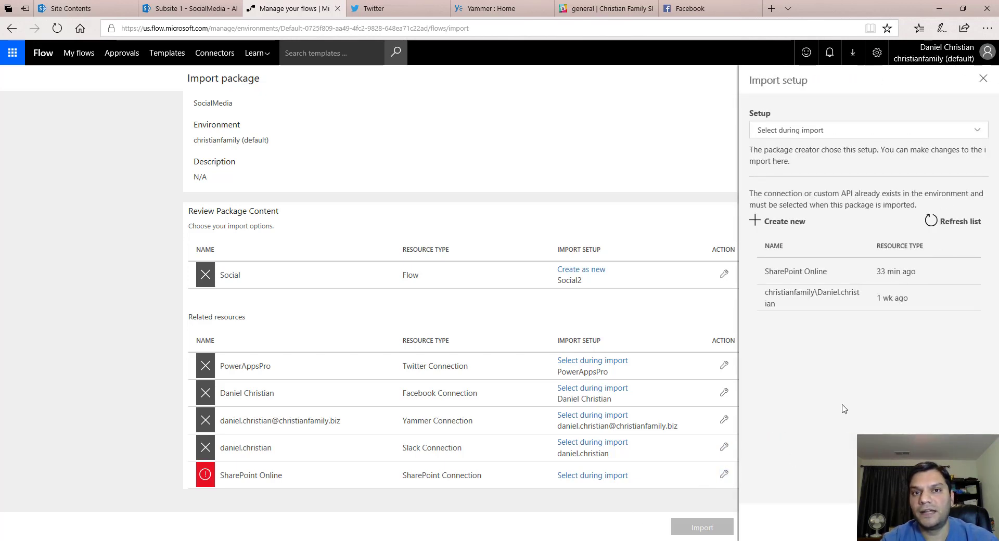
{"action": "left_click", "coordinate": [791, 288]}
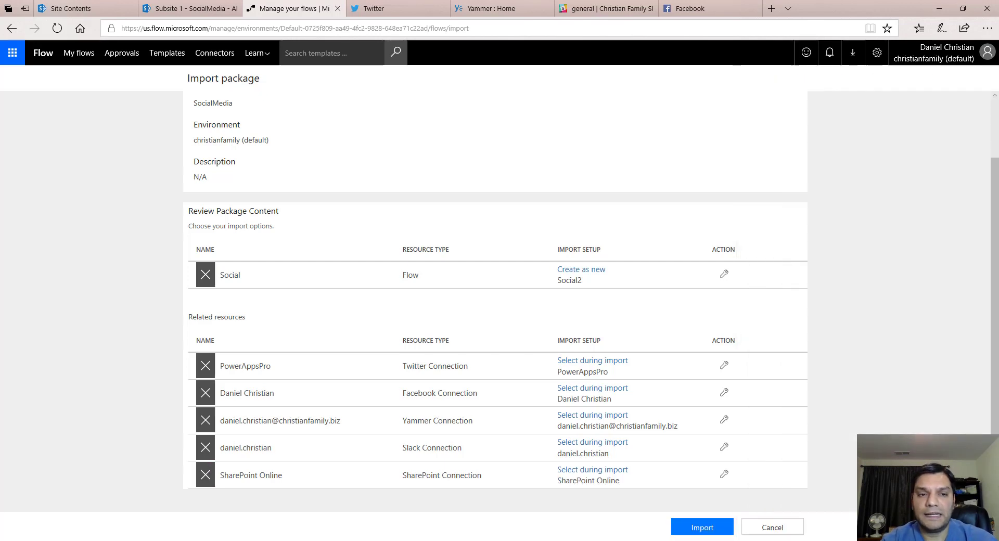
- Import the configured SocialMedia package and review the import status of its flow and connections
{"action": "scroll", "coordinate": [780, 500], "scroll_direction": "down", "scroll_amount": 2}
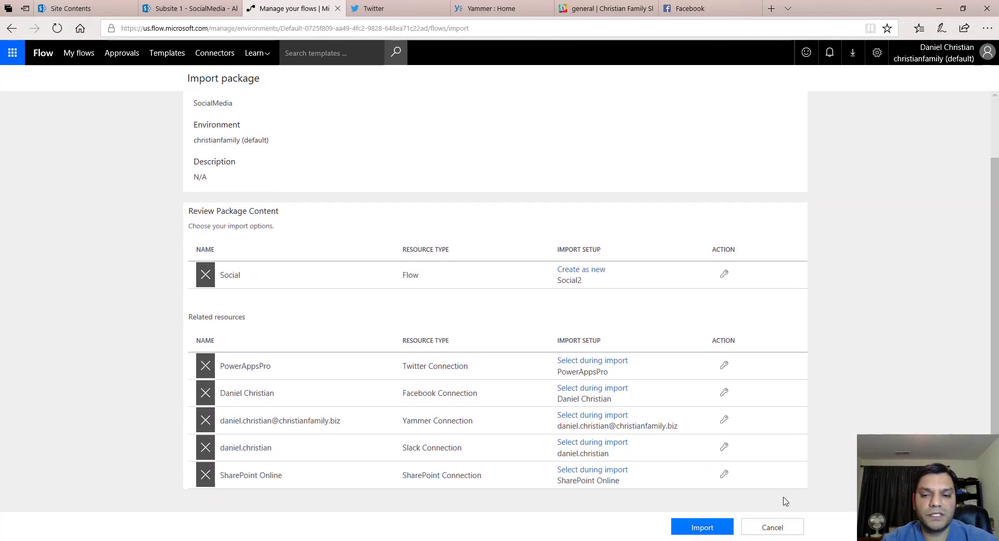
{"action": "left_click", "coordinate": [722, 529]}
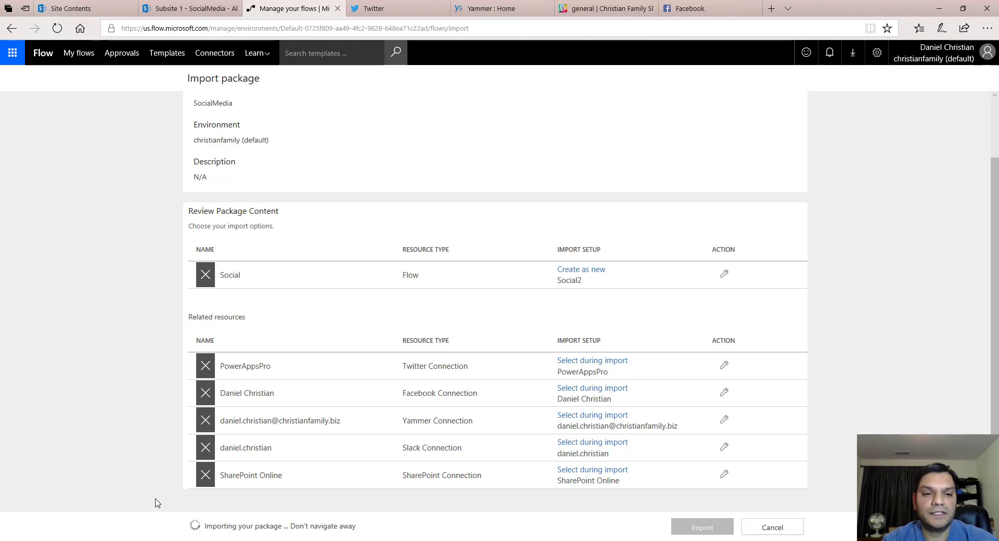
{"action": "scroll", "coordinate": [157, 503], "scroll_direction": "down", "scroll_amount": 2}
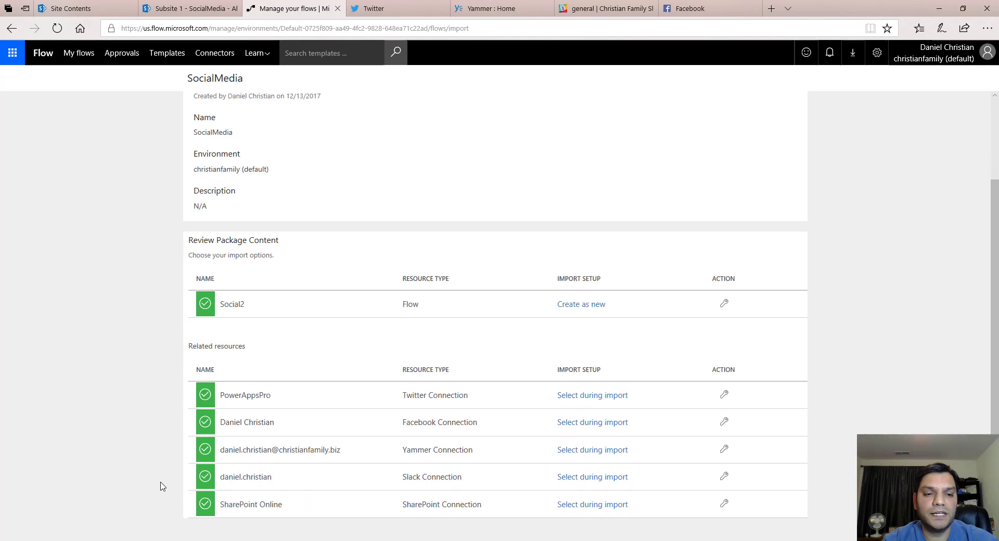
{"action": "scroll", "coordinate": [188, 507], "scroll_direction": "up", "scroll_amount": 2}
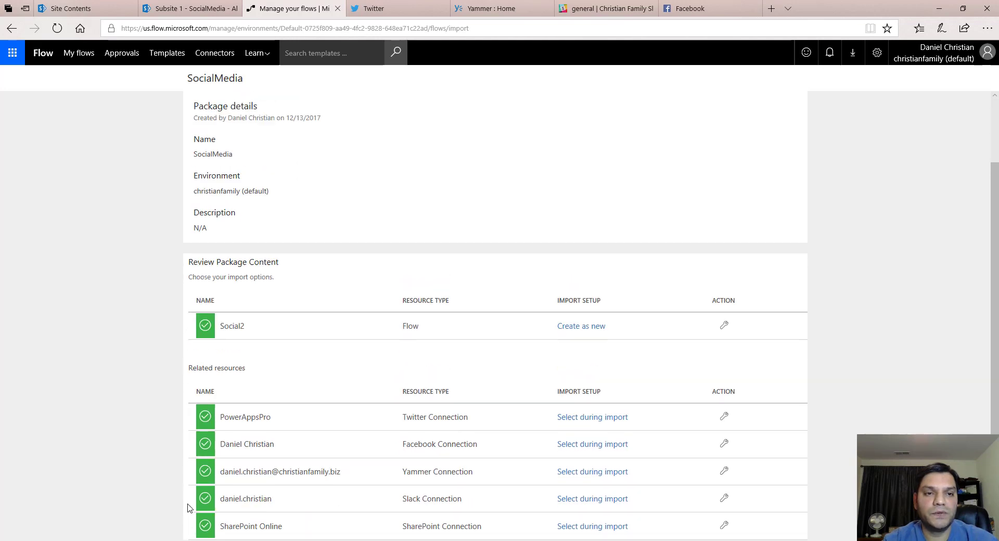
{"action": "scroll", "coordinate": [252, 328], "scroll_direction": "down", "scroll_amount": 2}
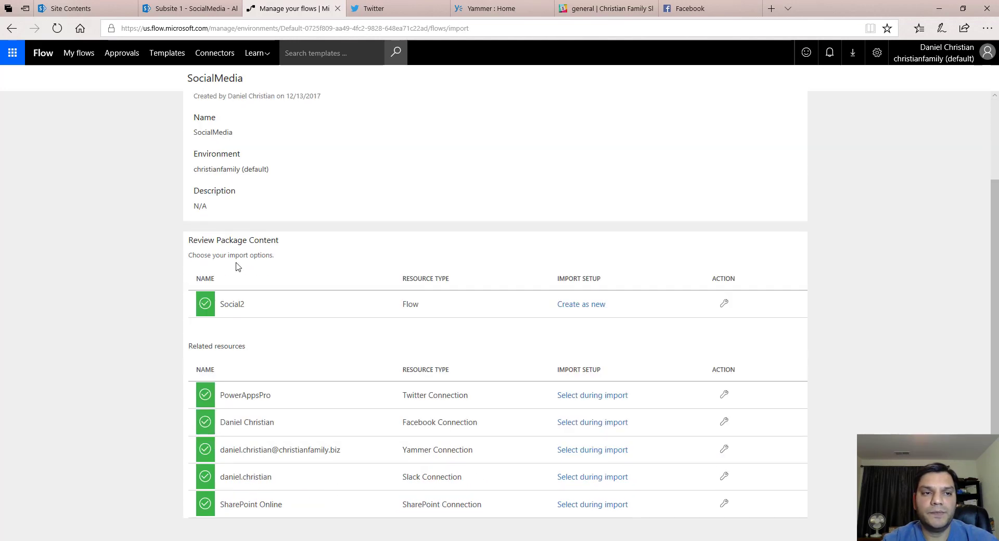
- Open the Social2 flow for editing and expand its "When an item is created" trigger
{"action": "left_click", "coordinate": [80, 55]}
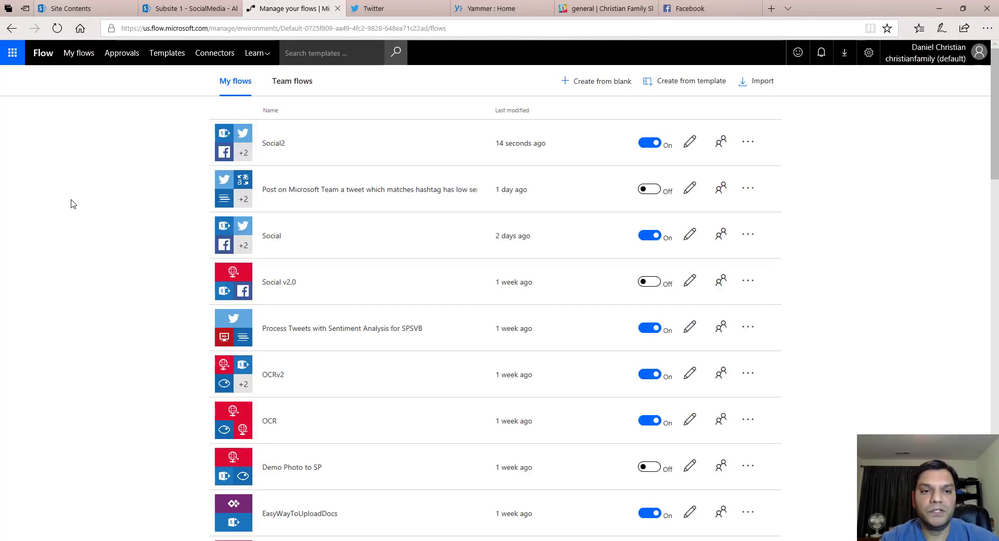
{"action": "left_click", "coordinate": [696, 150]}
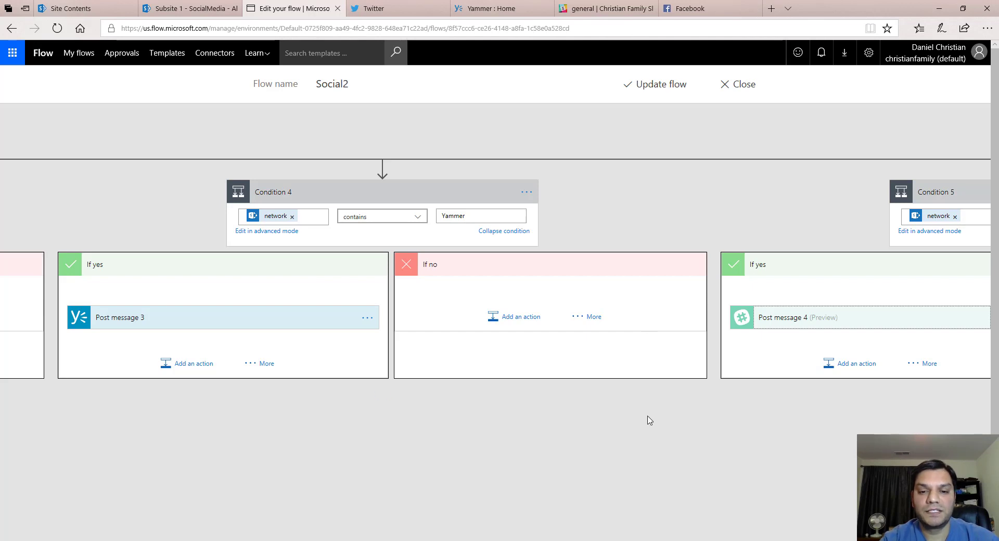
{"action": "scroll", "coordinate": [649, 420], "scroll_direction": "down", "scroll_amount": 1}
{"action": "left_click_drag", "start_coordinate": [610, 537], "coordinate": [411, 522]}
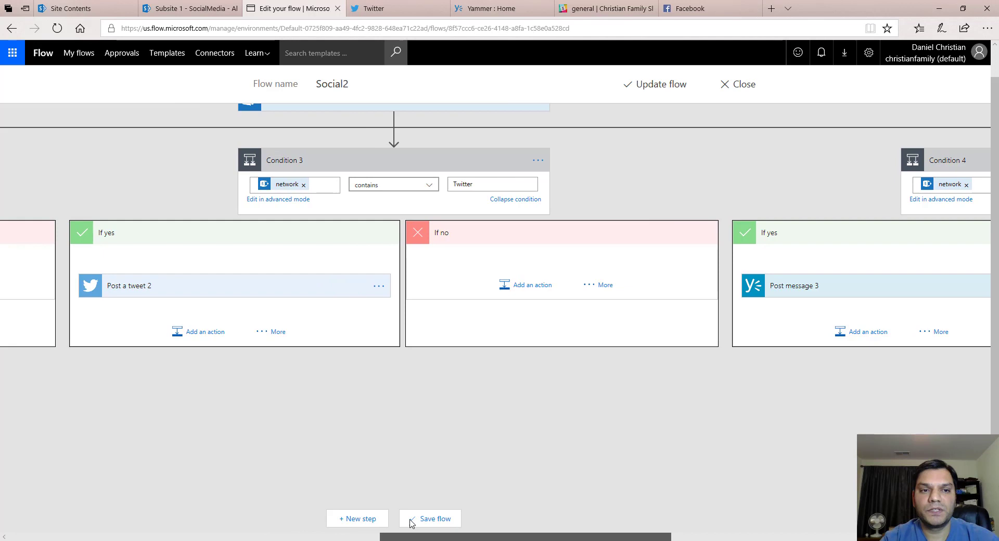
{"action": "scroll", "coordinate": [424, 513], "scroll_direction": "up", "scroll_amount": 1}
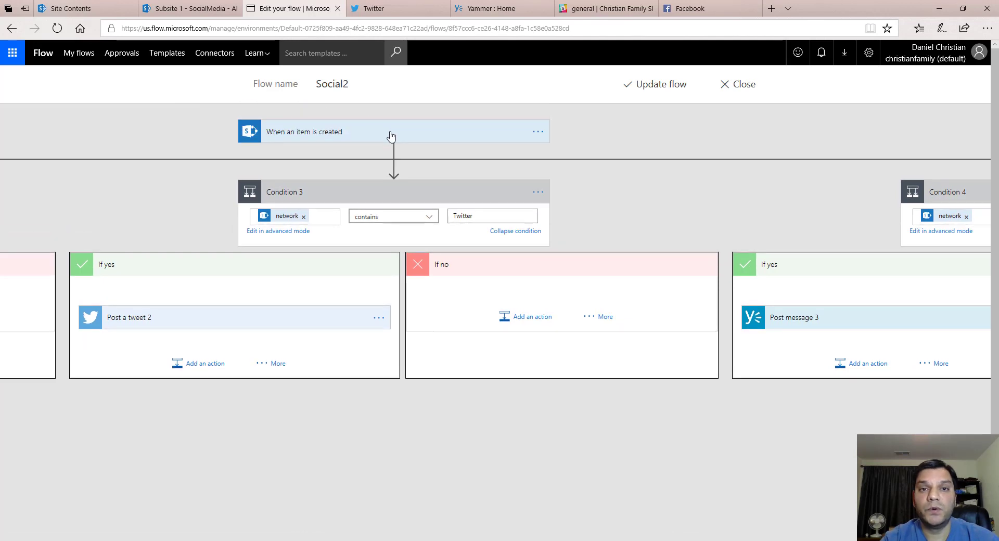
{"action": "left_click", "coordinate": [413, 141]}
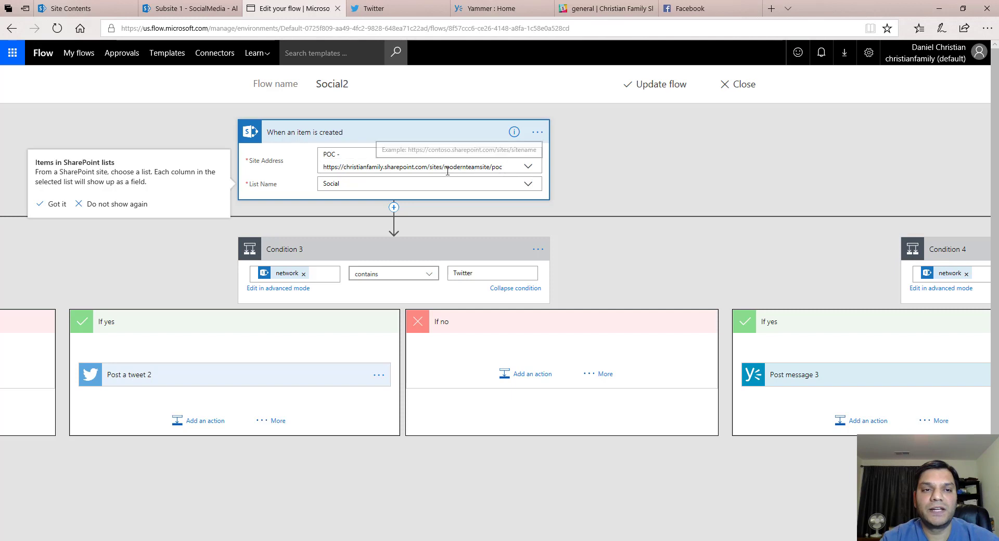
{"action": "left_click", "coordinate": [203, 6]}
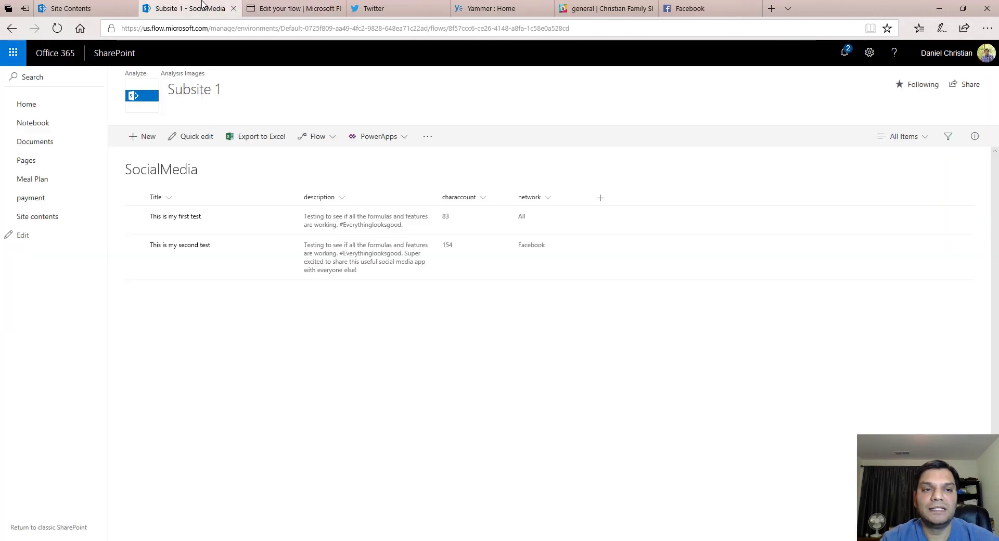
{"action": "left_click", "coordinate": [301, 29]}
{"action": "left_click_drag", "start_coordinate": [304, 29], "coordinate": [119, 29]}
{"action": "key", "text": "ctrl+c"}
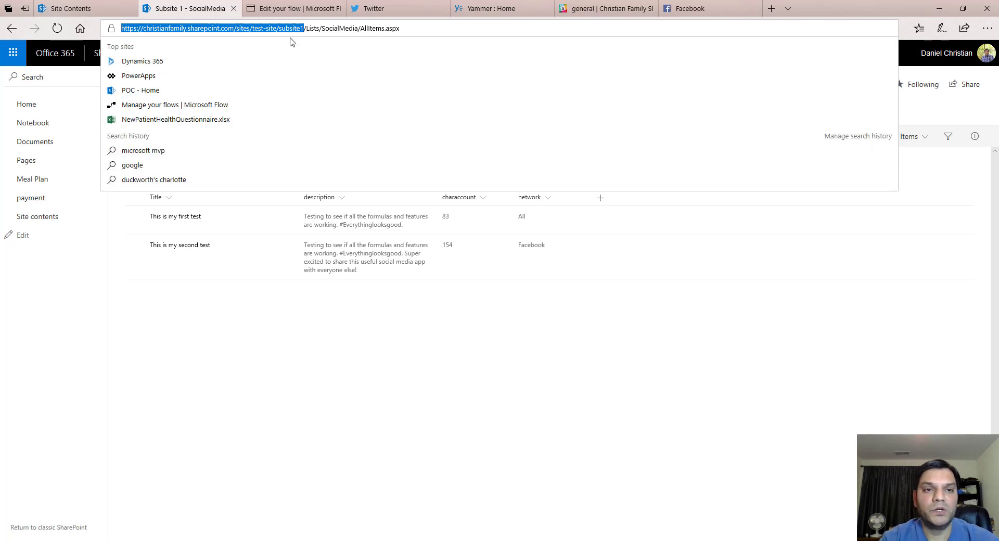
{"action": "left_click", "coordinate": [294, 8]}
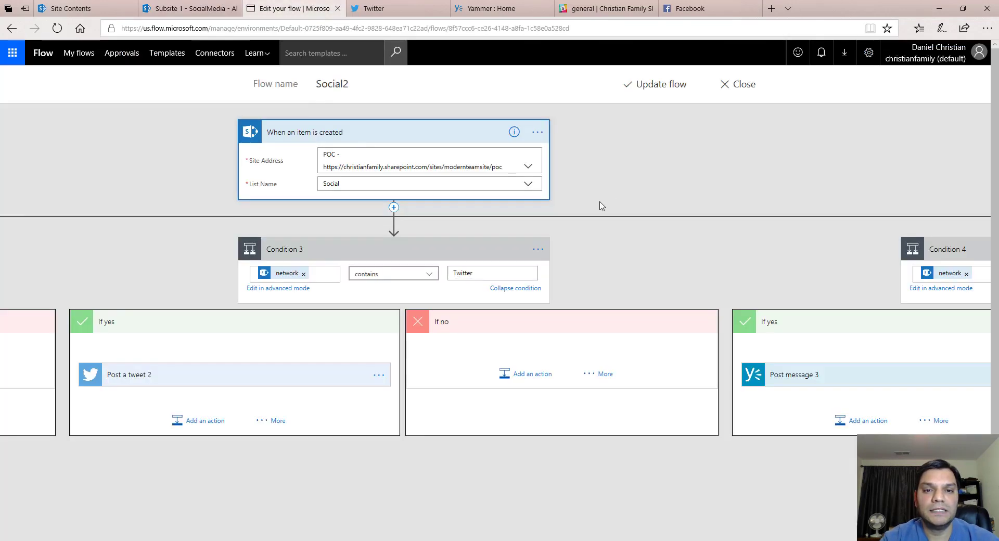
{"action": "left_click", "coordinate": [528, 166]}
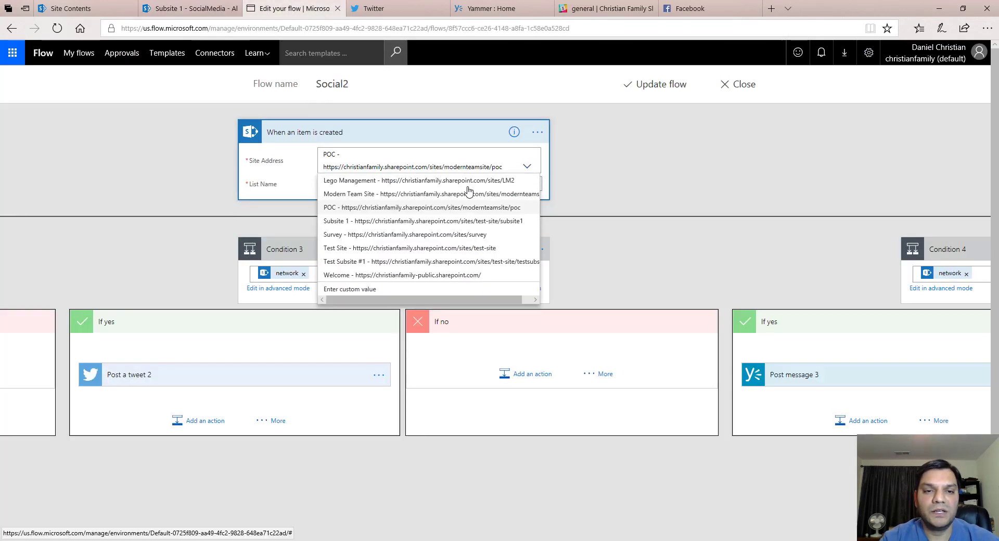
{"action": "left_click", "coordinate": [352, 289]}
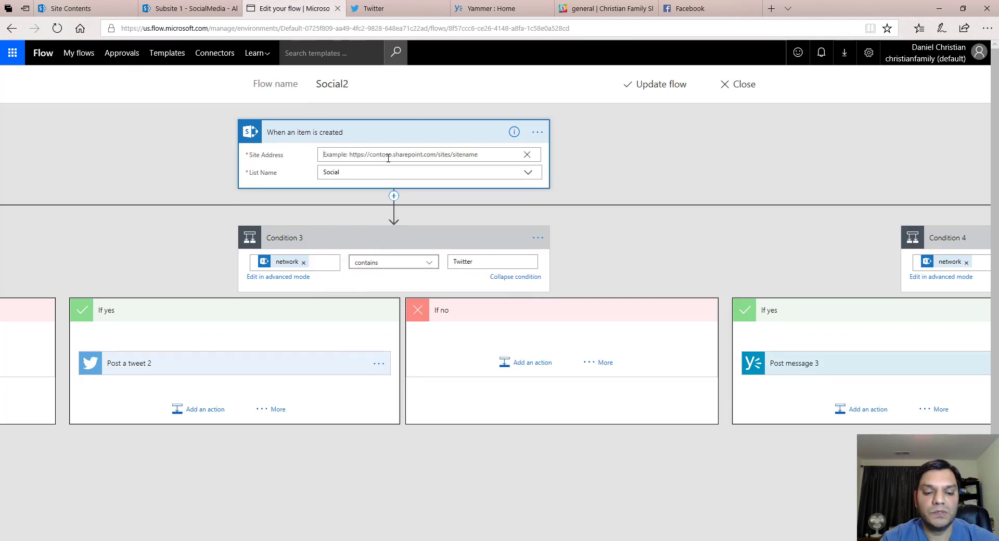
{"action": "key", "text": "ctrl+v"}
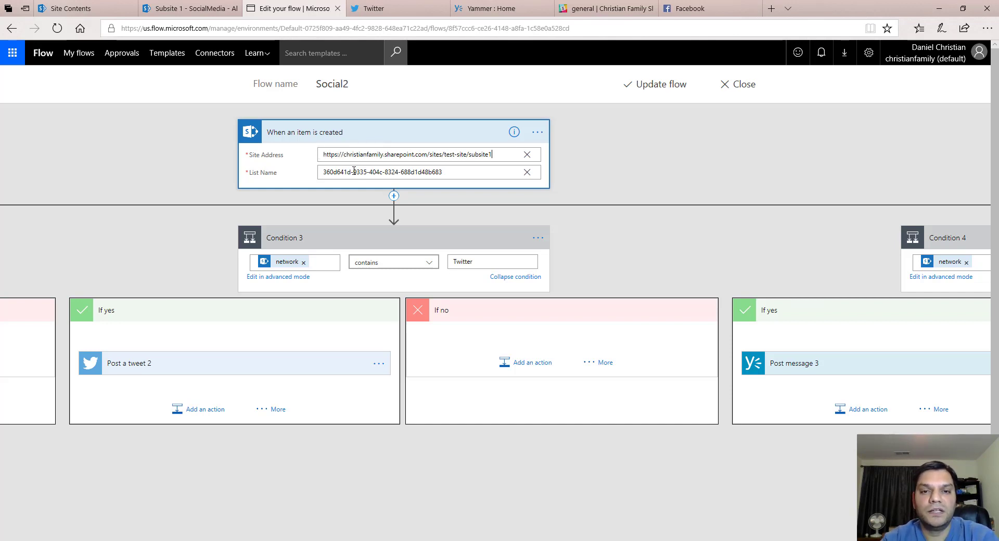
- Choose the SocialMedia list for the "When an item is created" trigger and update the flow
{"action": "left_click", "coordinate": [526, 172]}
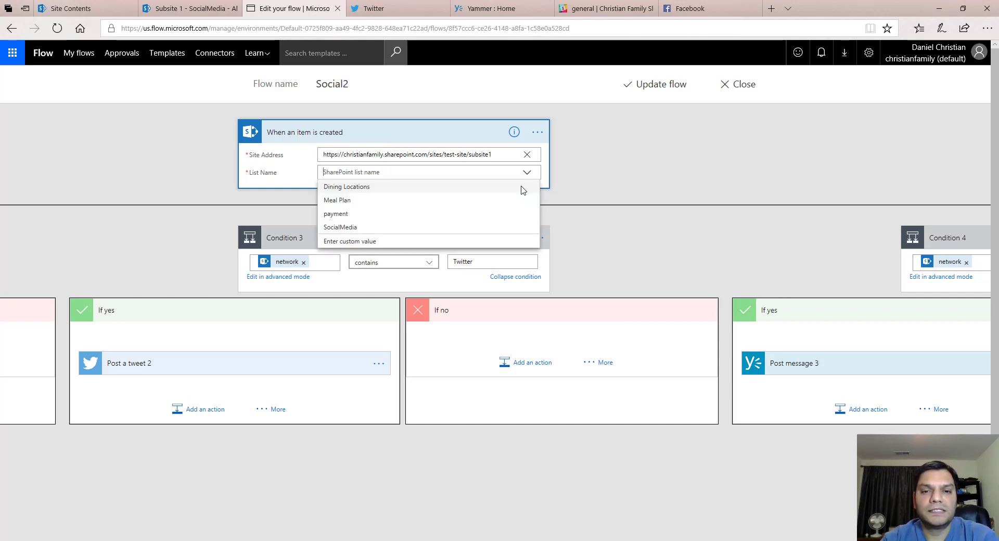
{"action": "left_click", "coordinate": [343, 227]}
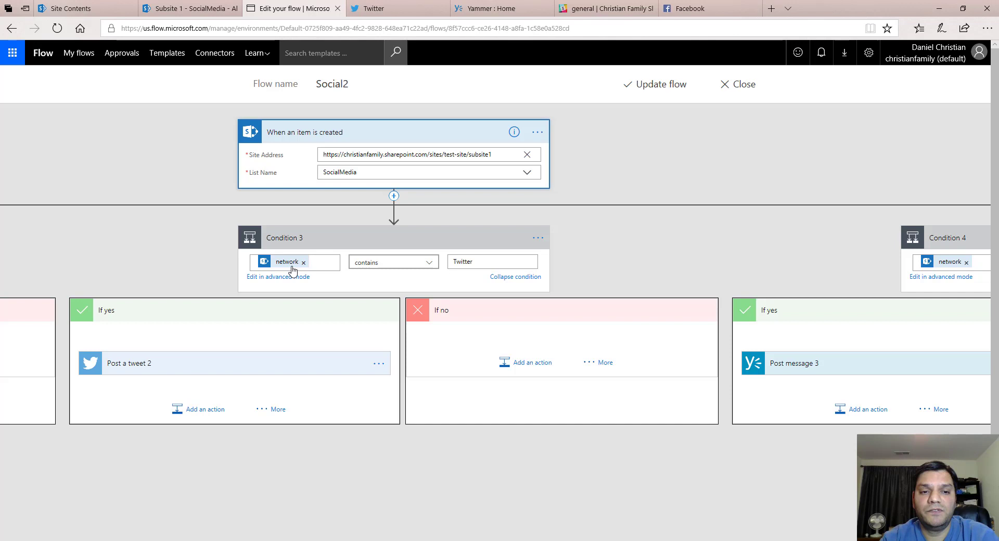
{"action": "left_click", "coordinate": [672, 92]}
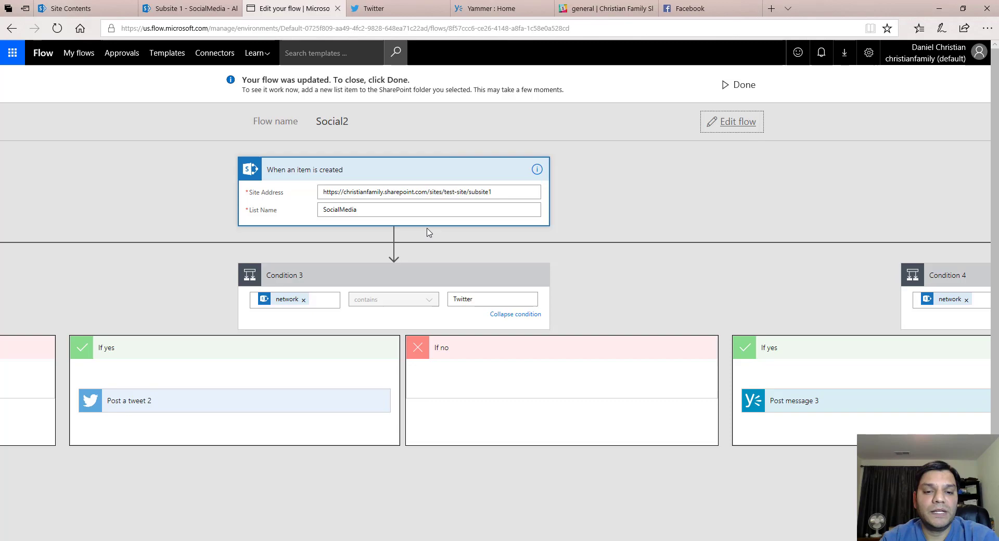
- Switch to PowerApps and send a new announcement titled "Testing with Flow" to All networks: "Testing to see if #Flow template i.e. Zipped file has imported successfully."
{"action": "key", "text": "alt+Tab"}
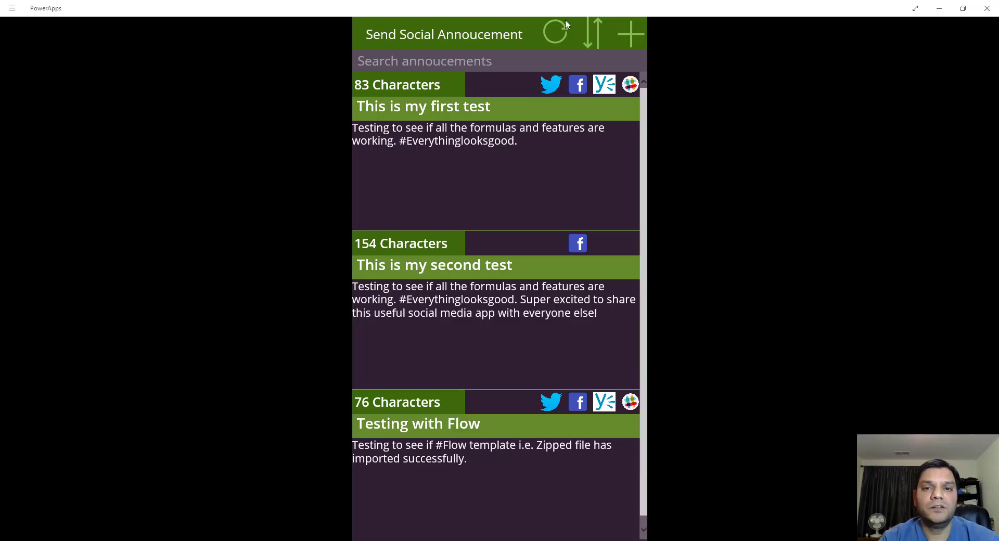
{"action": "left_click", "coordinate": [629, 42]}
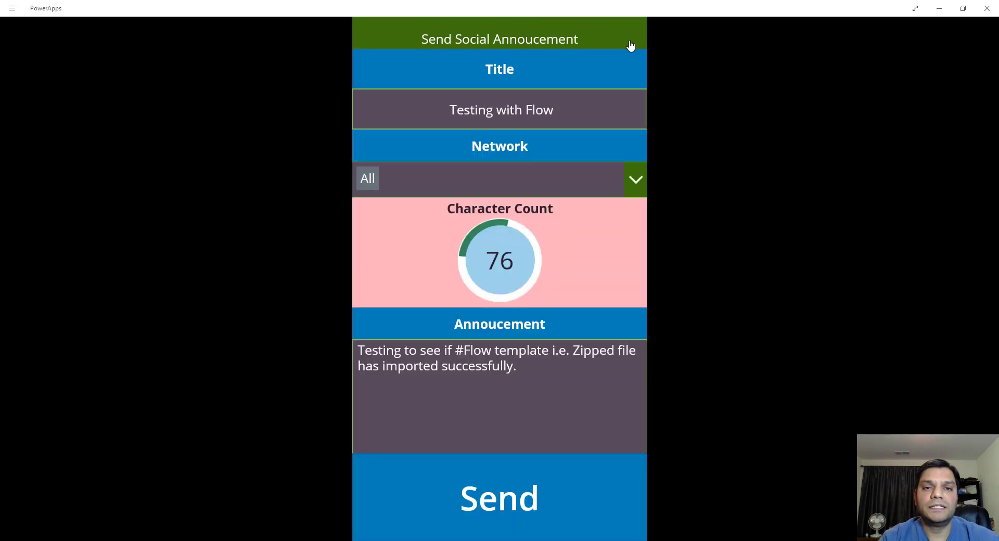
{"action": "left_click", "coordinate": [530, 107]}
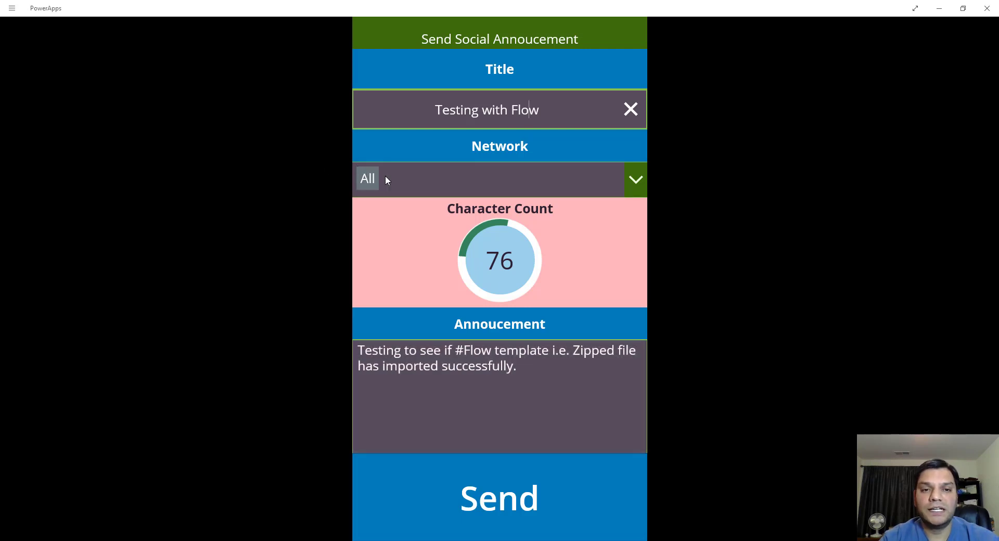
{"action": "left_click", "coordinate": [388, 490]}
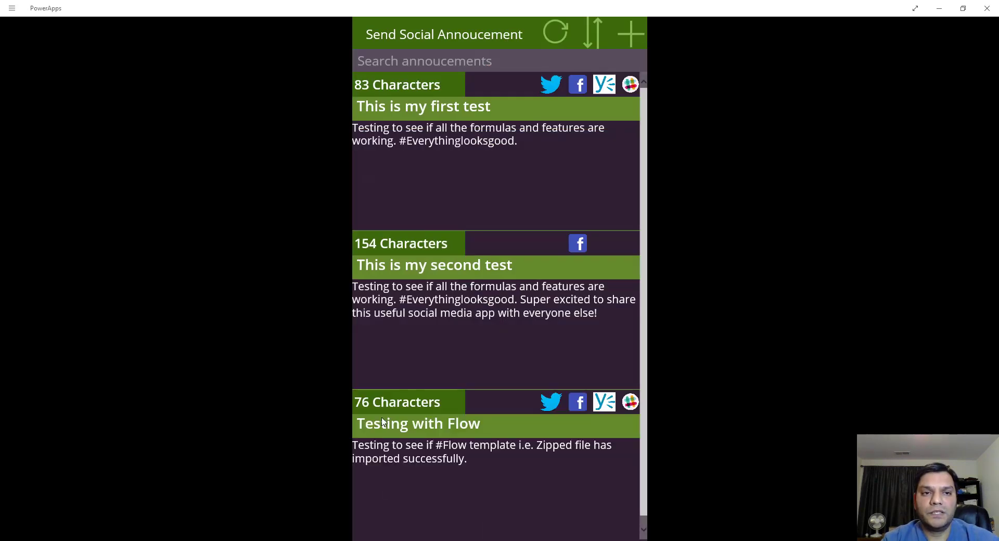
{"action": "scroll", "coordinate": [382, 422], "scroll_direction": "down", "scroll_amount": 1}
- Return to the browser and check the SharePoint SocialMedia list for the new item and the Social2 flow's run status
{"action": "key", "text": "alt+Tab"}
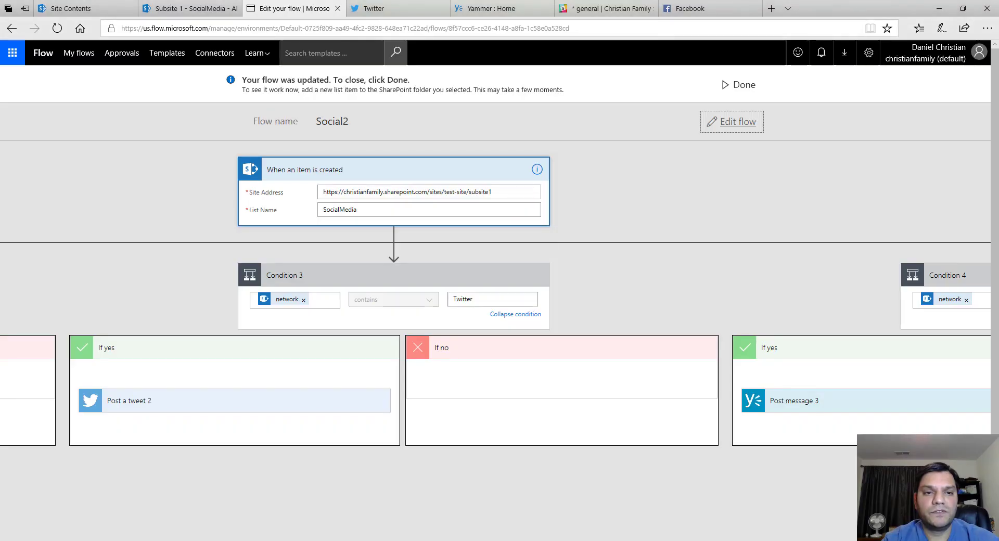
{"action": "left_click", "coordinate": [190, 6]}
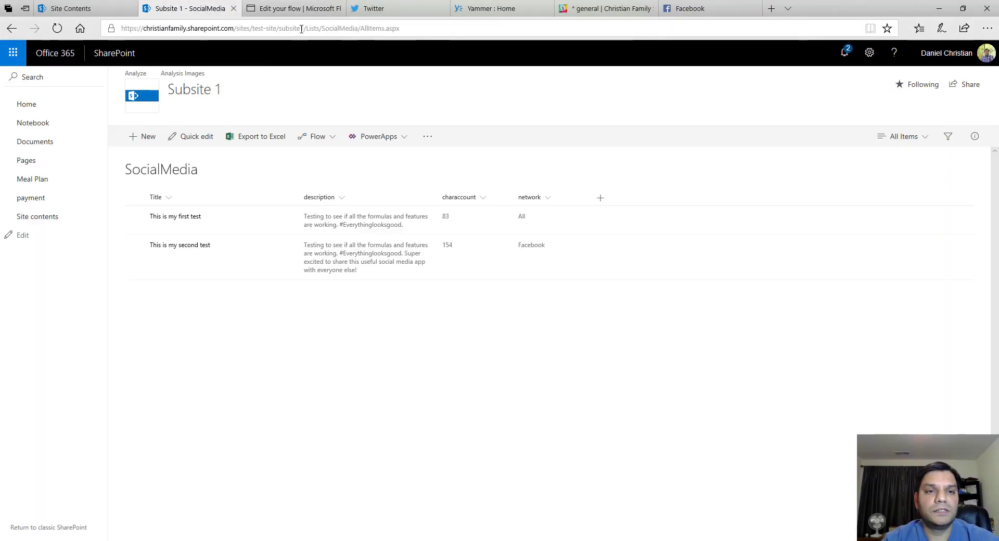
{"action": "left_click", "coordinate": [304, 8]}
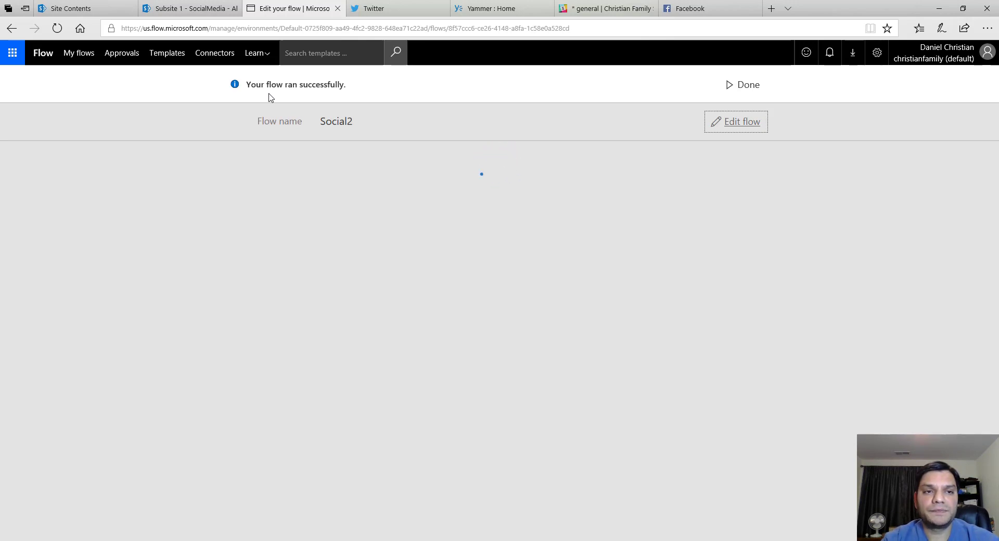
{"action": "left_click", "coordinate": [235, 9]}
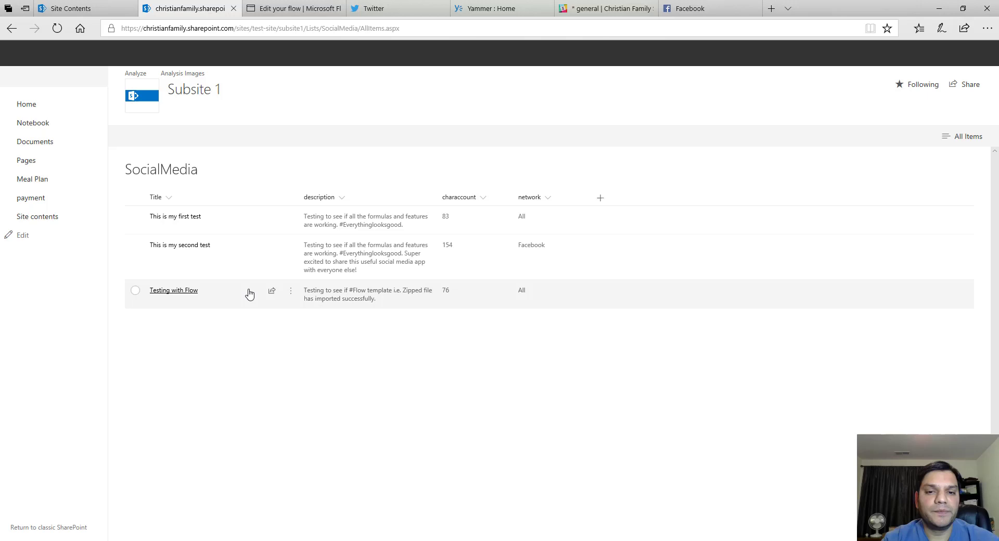
{"action": "key", "text": "ctrl+Tab"}
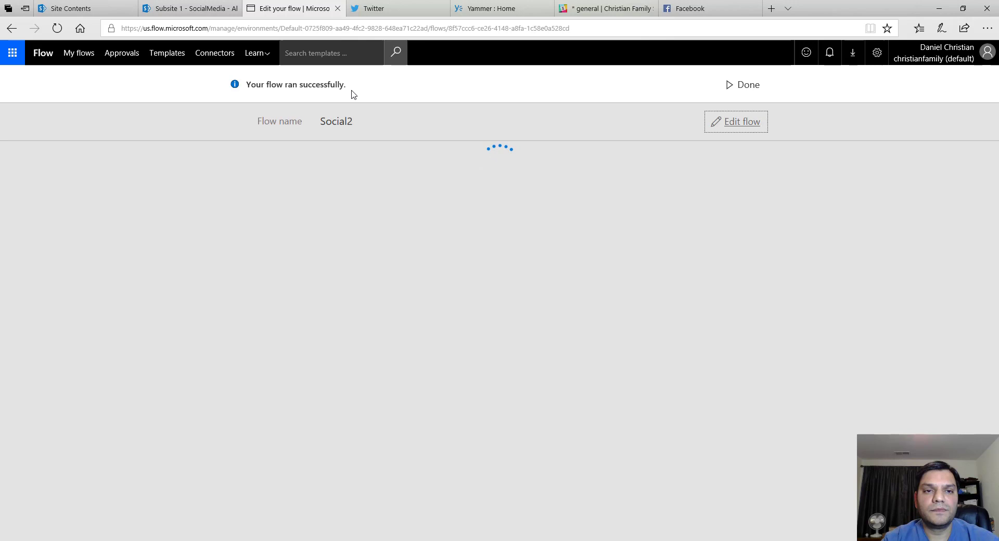
- Look over the Twitter and Yammer pages, and examine the condition and posting actions in the Social2 flow run
{"action": "mouse_move", "coordinate": [373, 11]}
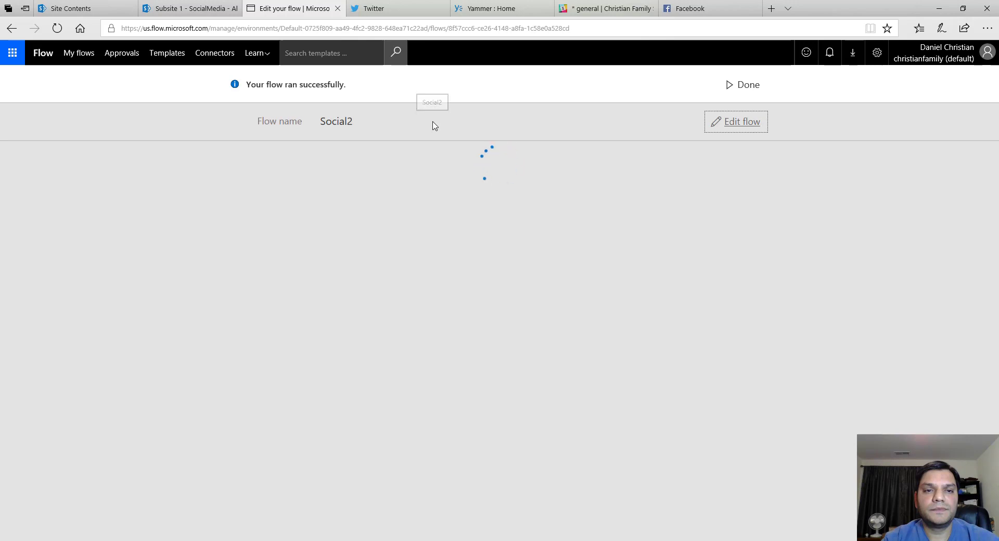
{"action": "left_click", "coordinate": [385, 8]}
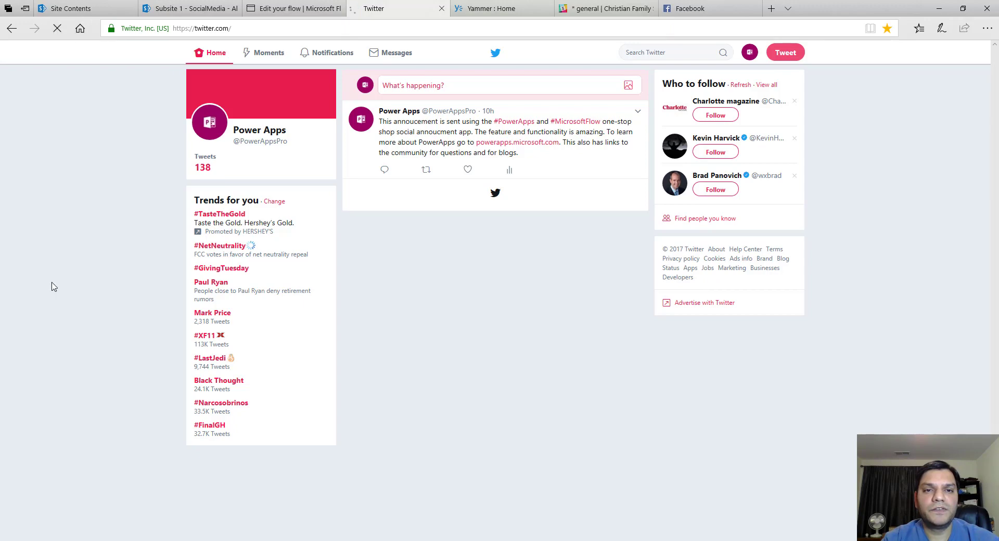
{"action": "left_click", "coordinate": [494, 11]}
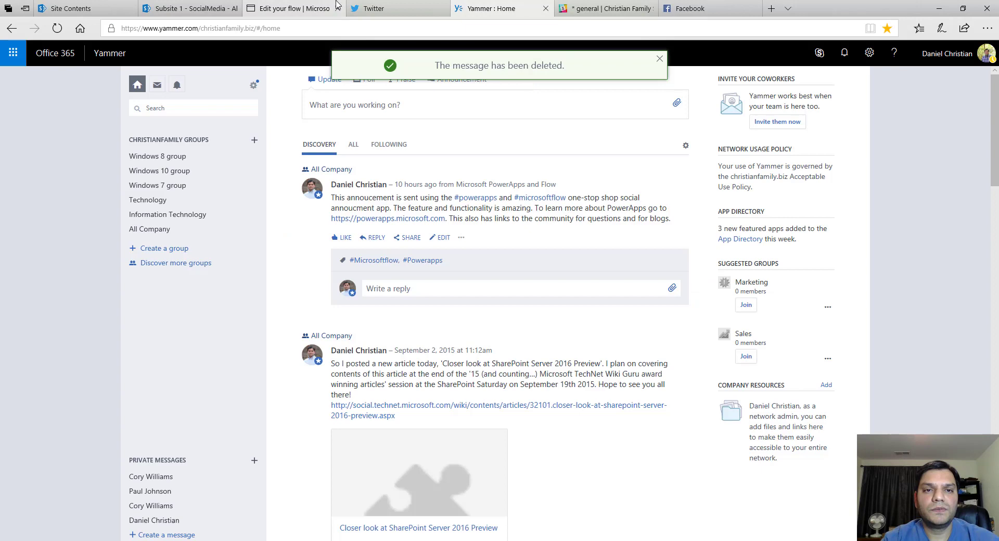
{"action": "left_click", "coordinate": [268, 8]}
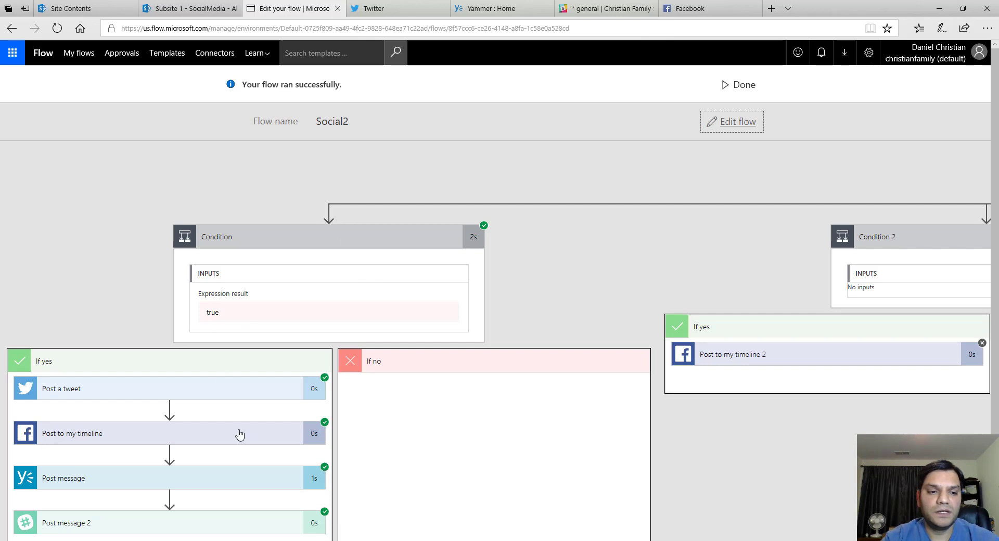
{"action": "scroll", "coordinate": [238, 432], "scroll_direction": "down", "scroll_amount": 2}
- Check the Twitter timeline and the refreshed Yammer feed, showing all Yammer messages, for the test announcement
{"action": "left_click", "coordinate": [373, 8]}
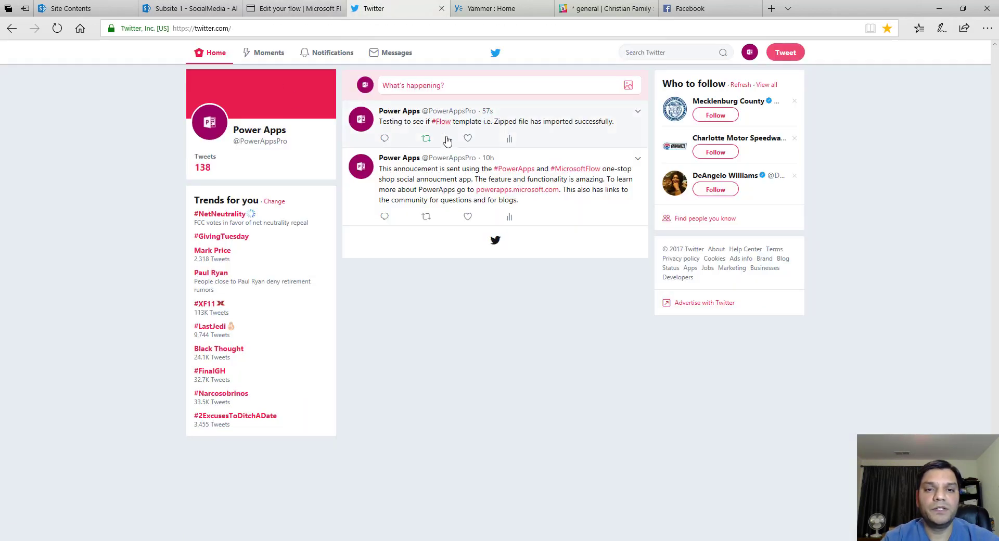
{"action": "left_click", "coordinate": [509, 9]}
{"action": "left_click", "coordinate": [64, 31]}
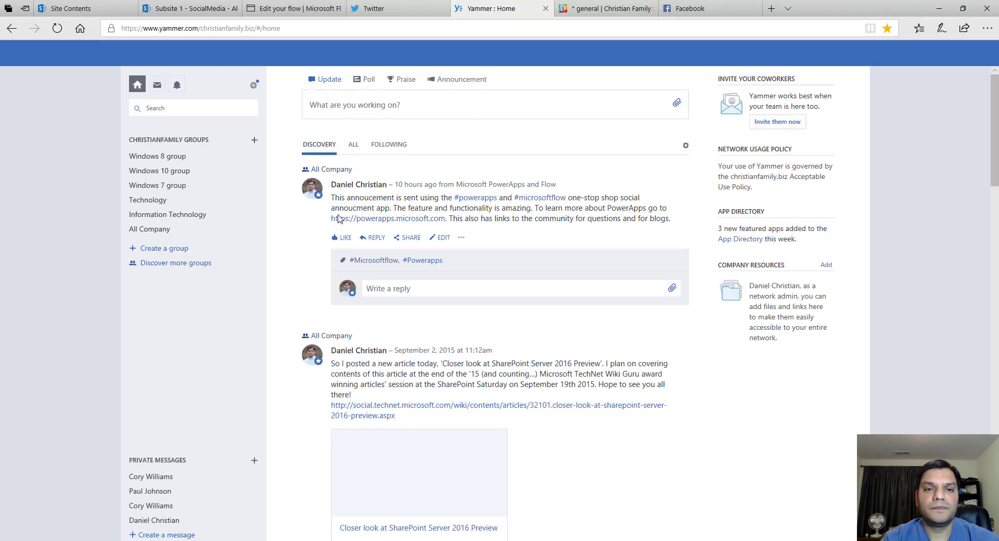
{"action": "left_click", "coordinate": [353, 145]}
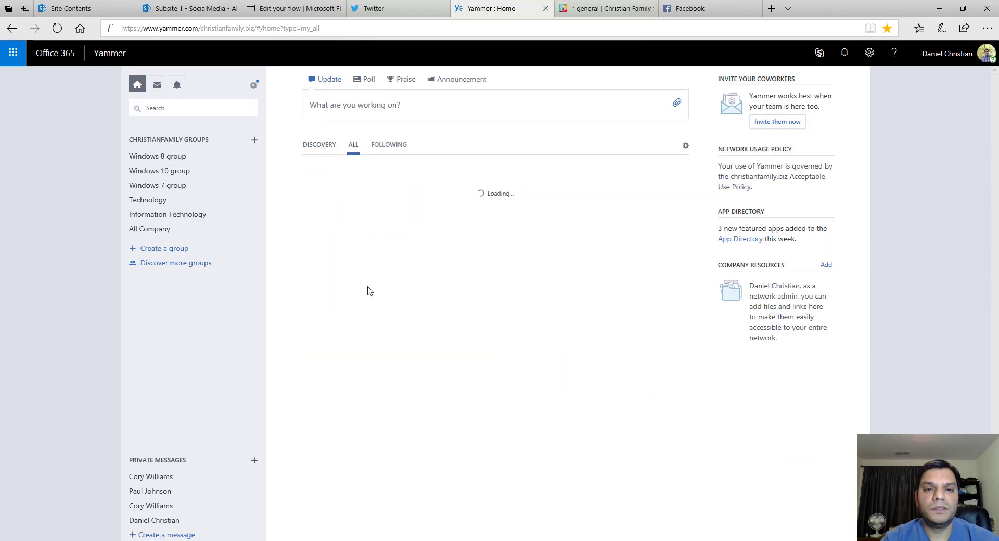
- Check Slack's #general channel and the refreshed Facebook feed for the test announcement, and return to the SharePoint SocialMedia list
{"action": "left_click", "coordinate": [598, 9]}
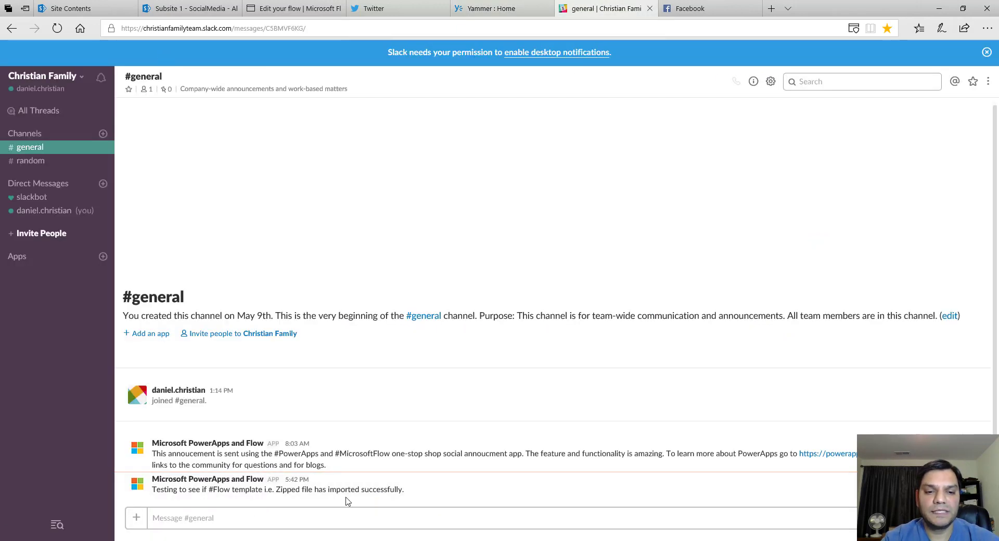
{"action": "left_click", "coordinate": [689, 8]}
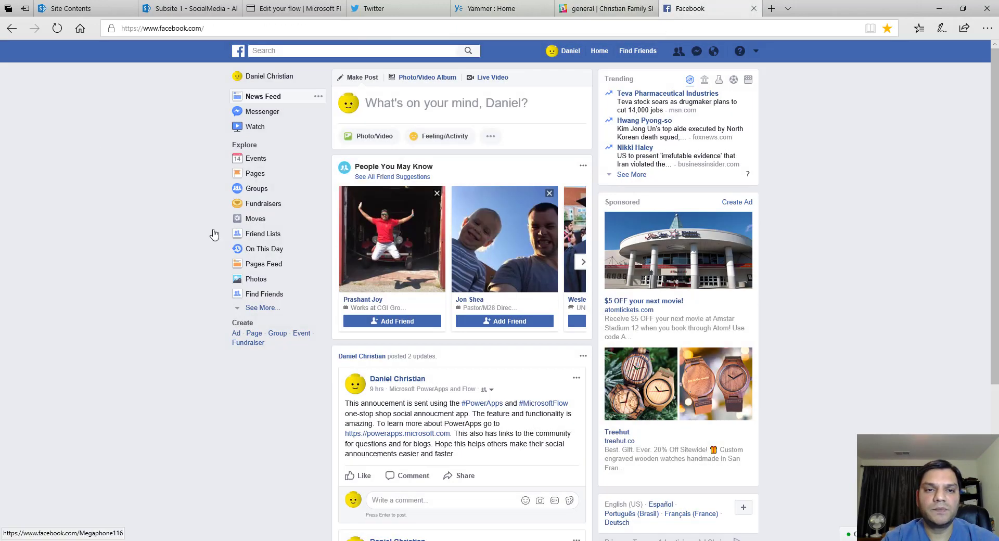
{"action": "left_click", "coordinate": [57, 28]}
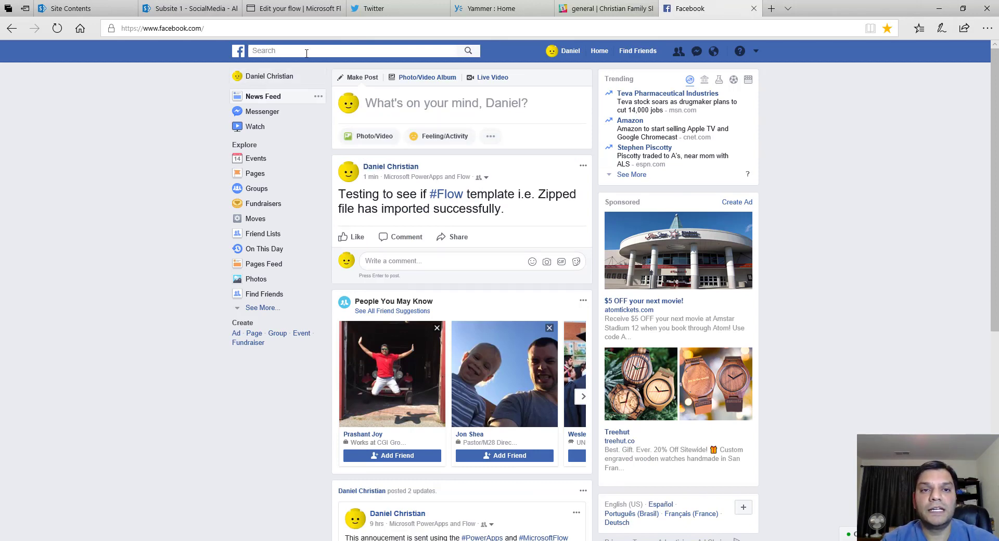
{"action": "left_click", "coordinate": [193, 11]}
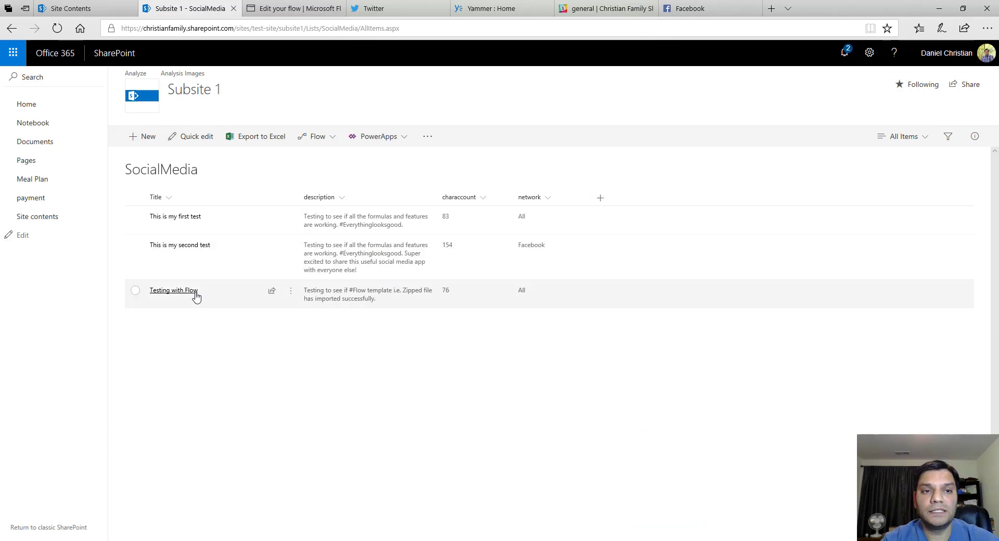